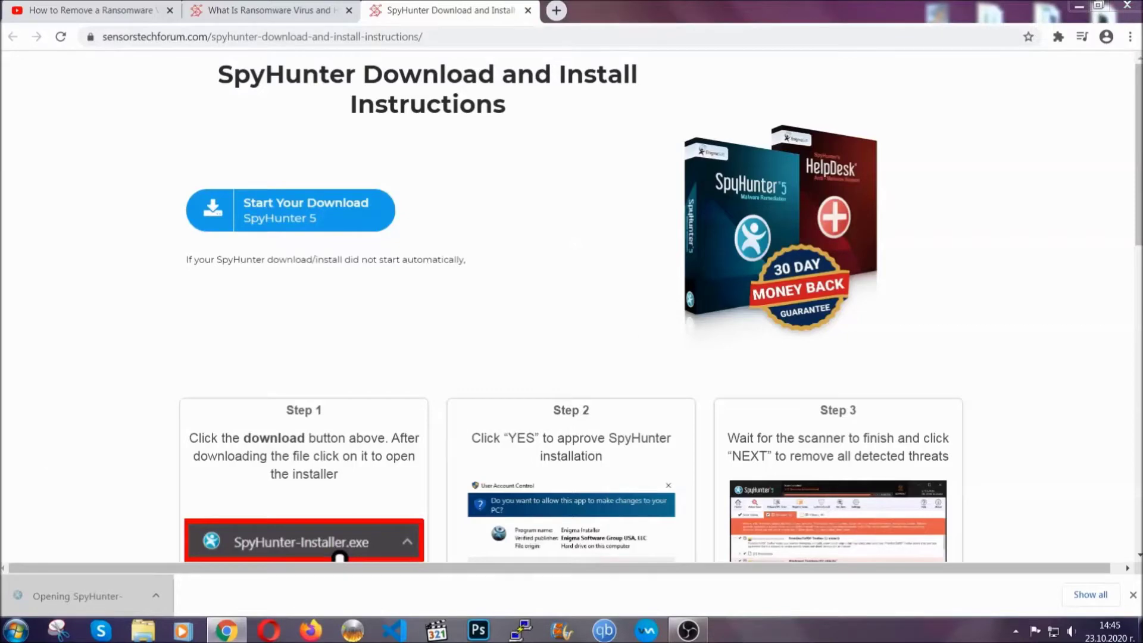
Step: Install SpyHunter 5 in English, accepting the EULA and Privacy Policy, and finish the setup
scroll(592, 334, "down", 1)
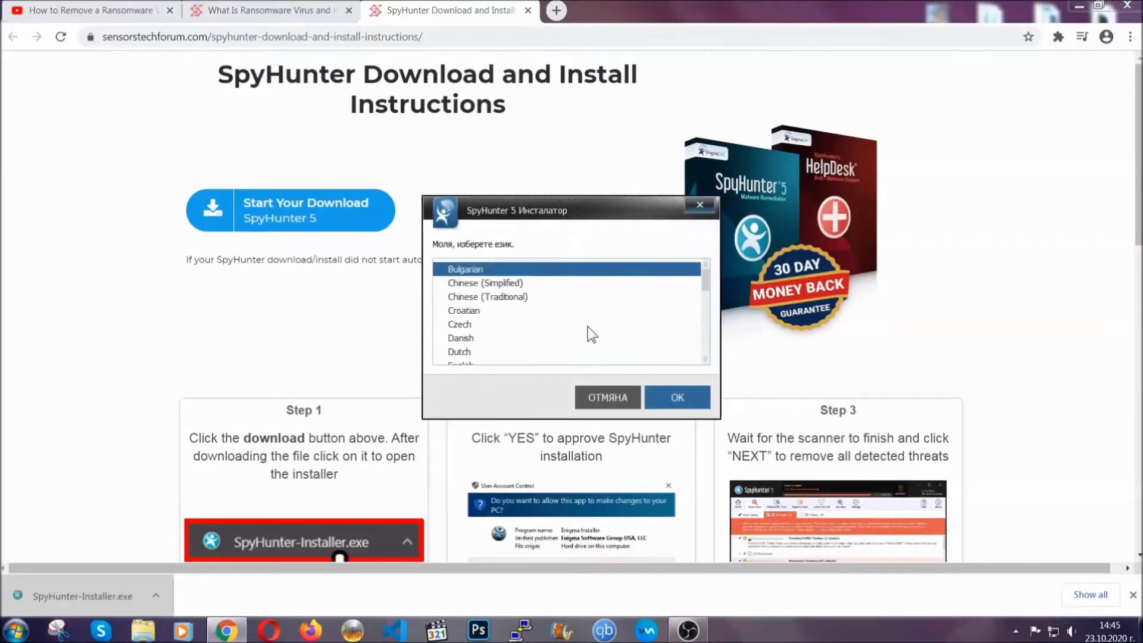
left_click(537, 326)
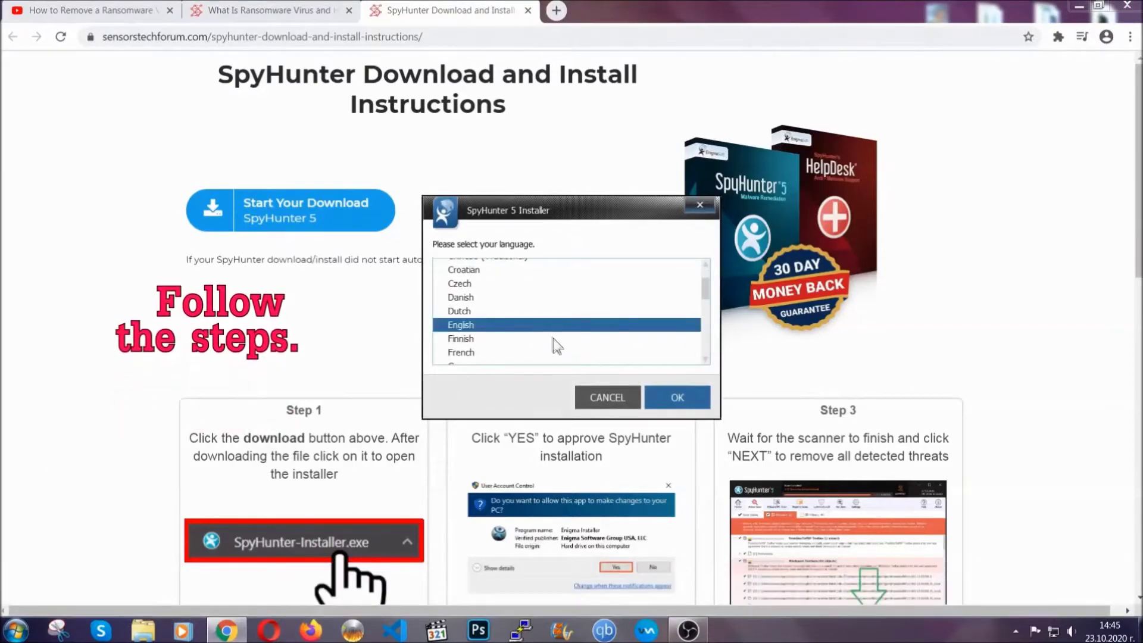
left_click(664, 396)
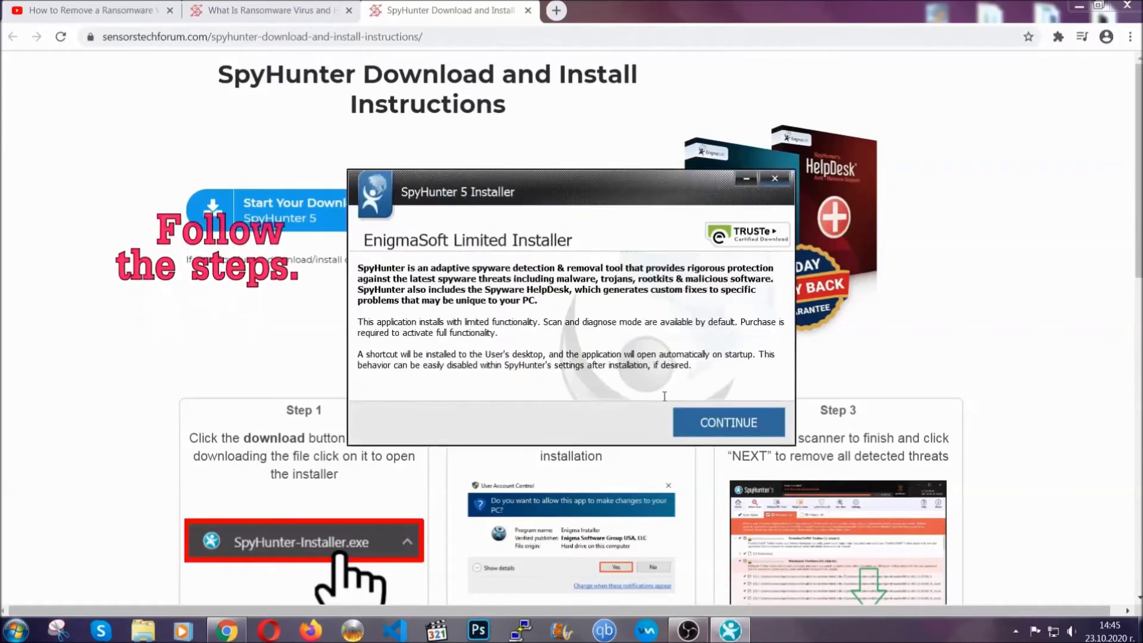
left_click(690, 412)
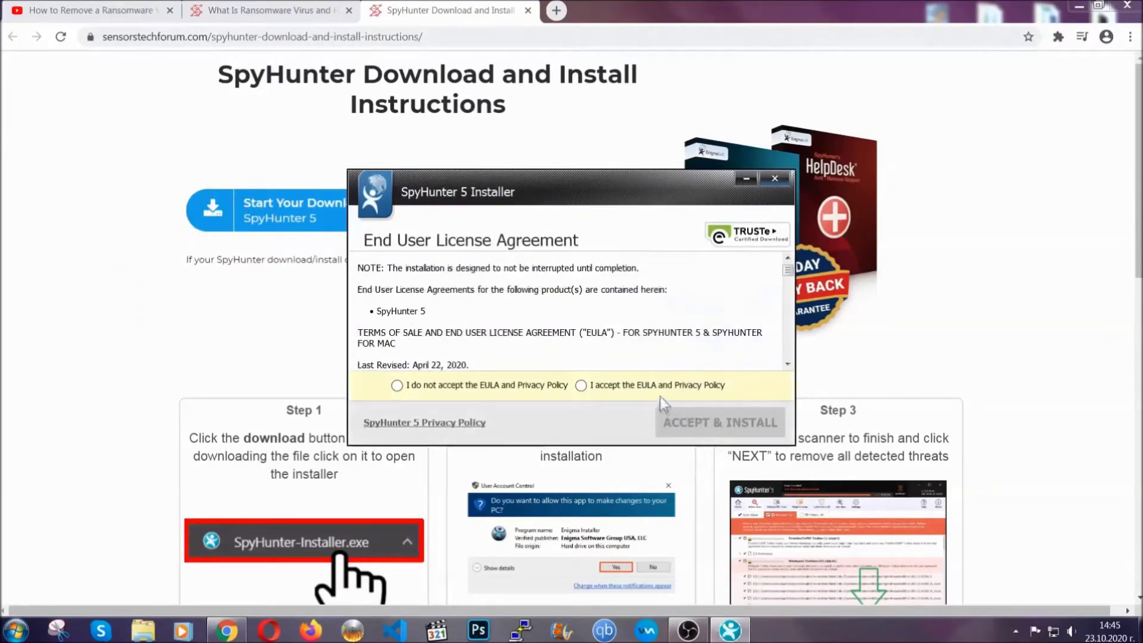
left_click(655, 385)
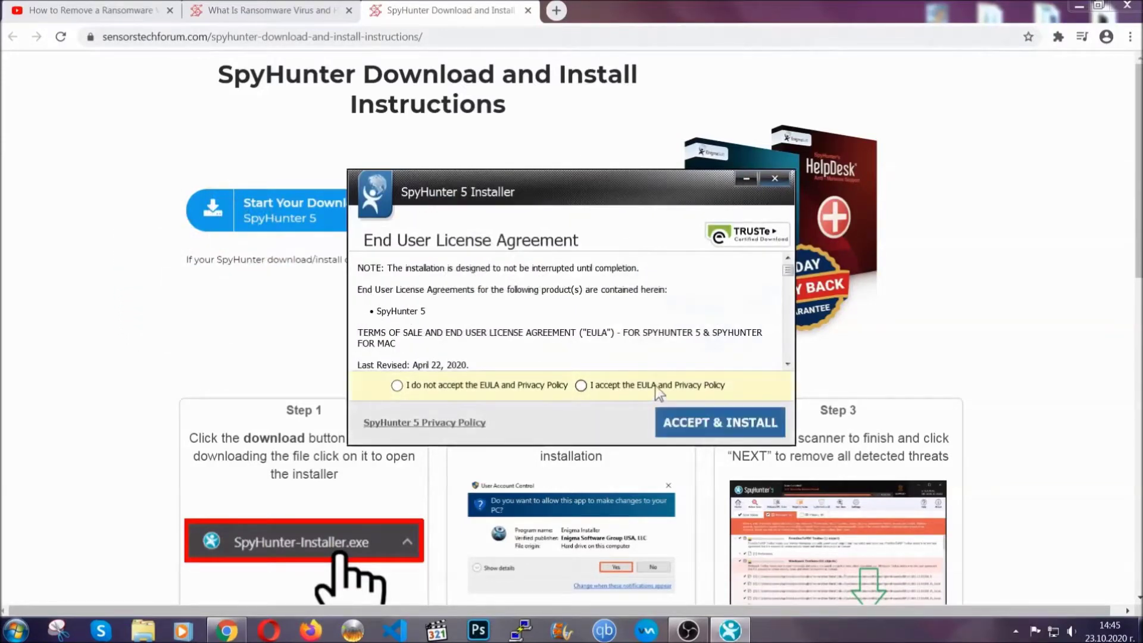
left_click(682, 417)
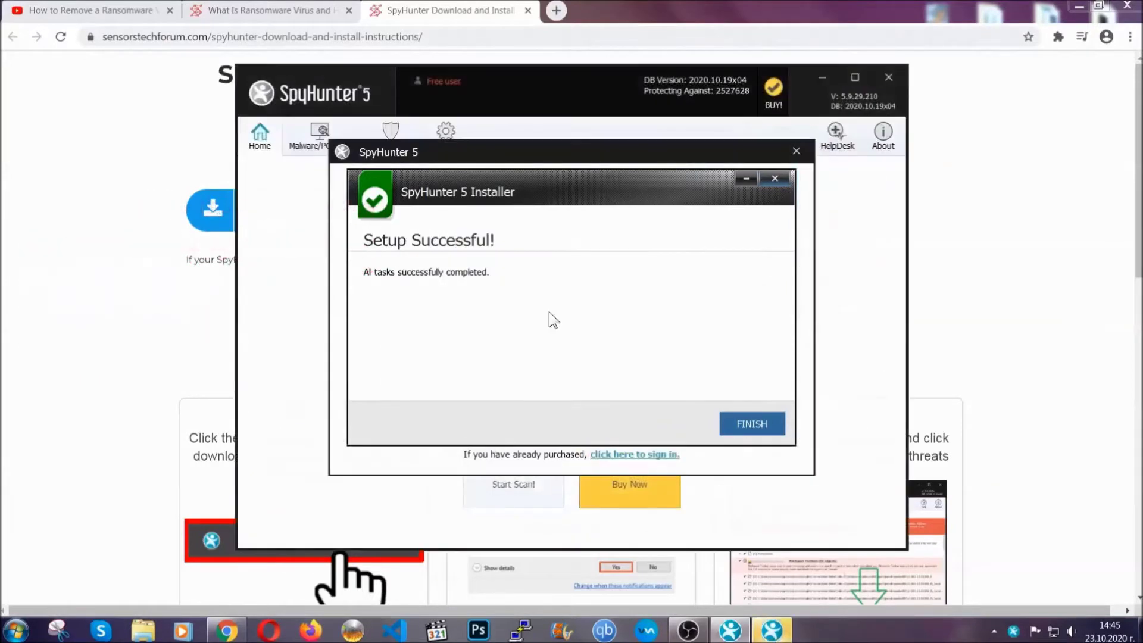
left_click(736, 426)
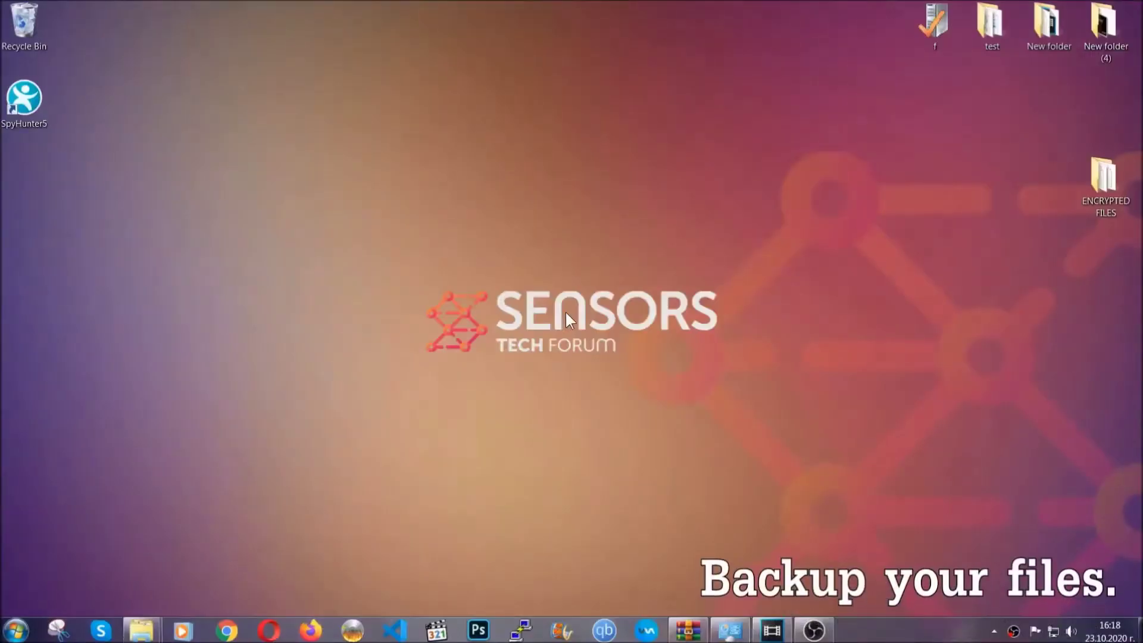
Step: Copy all the .efji files in the ENCRYPTED FILES desktop folder and minimize the folder window
double_click(1098, 184)
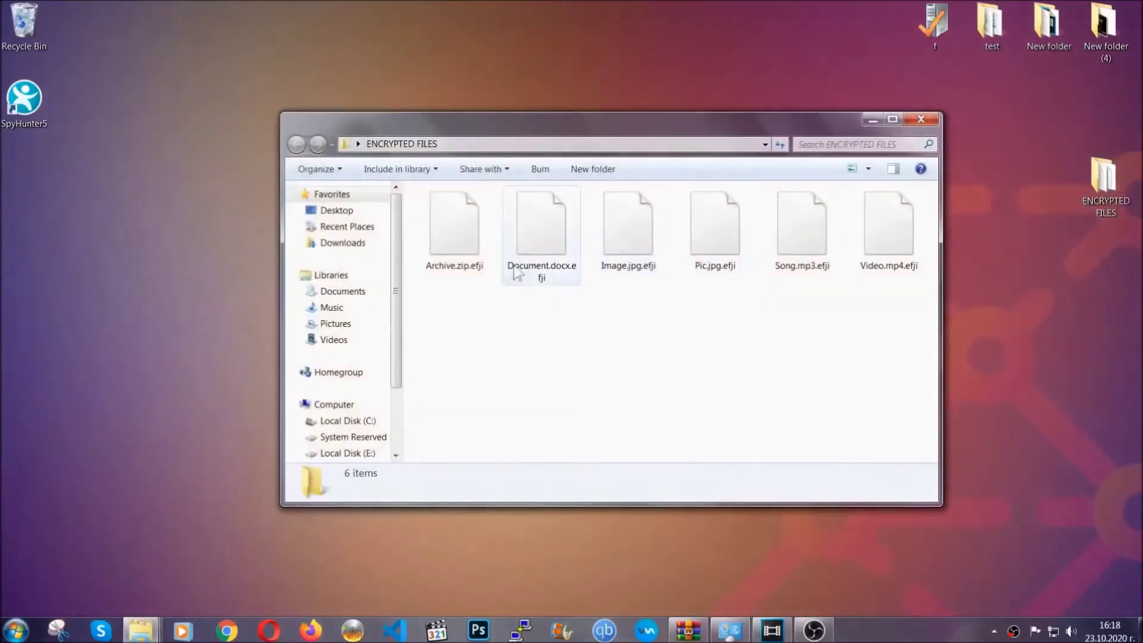
left_click_drag(427, 305, 894, 215)
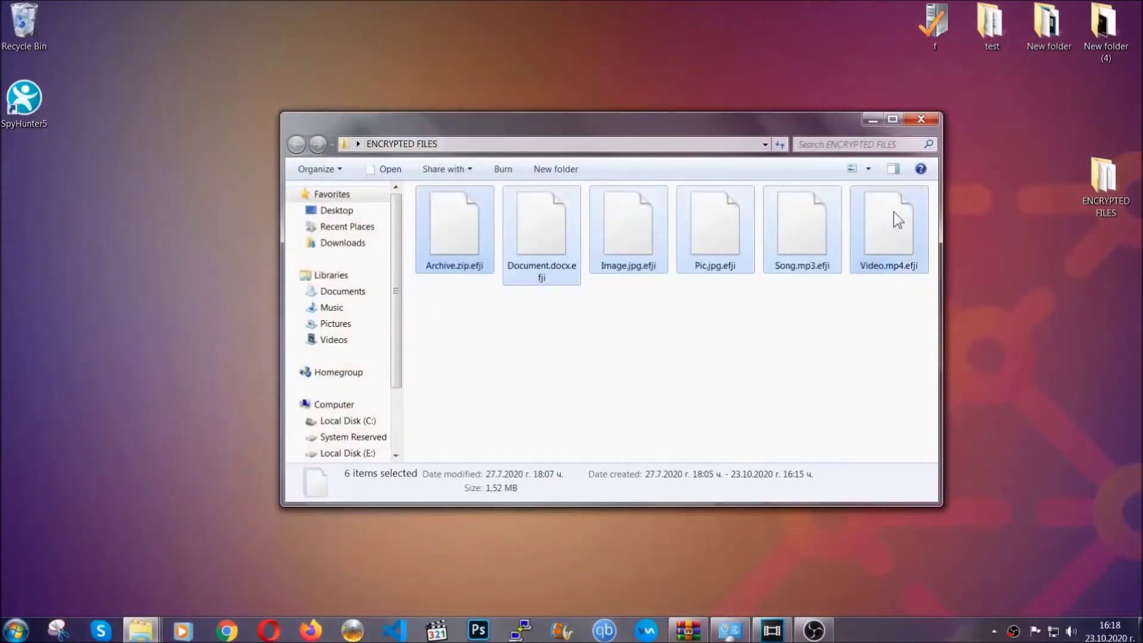
right_click(895, 212)
left_click(924, 370)
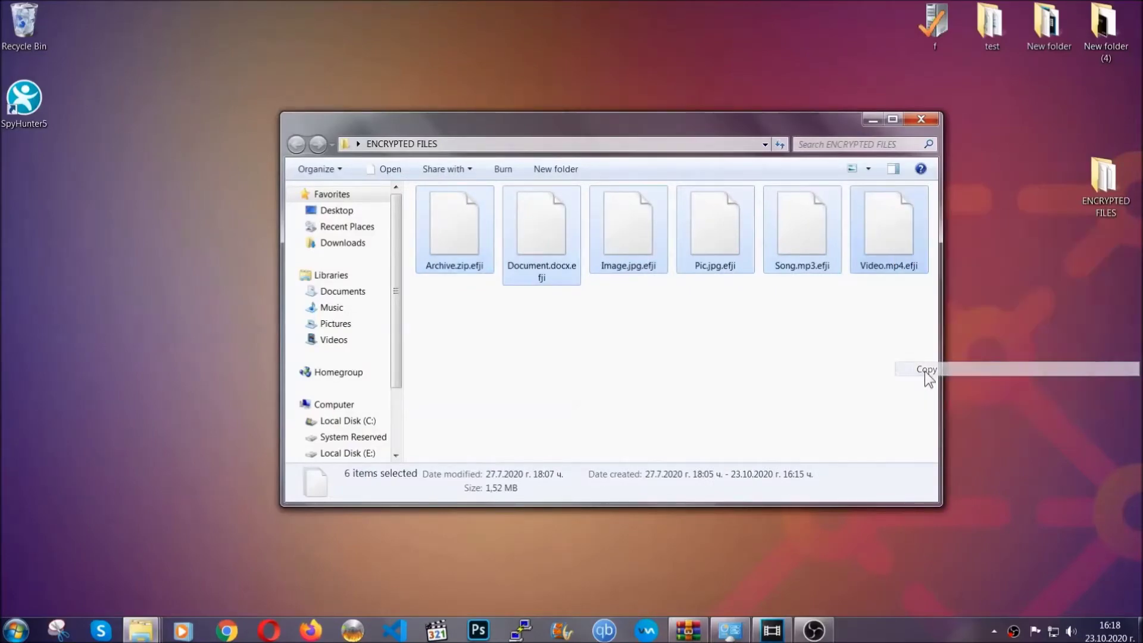
left_click(875, 119)
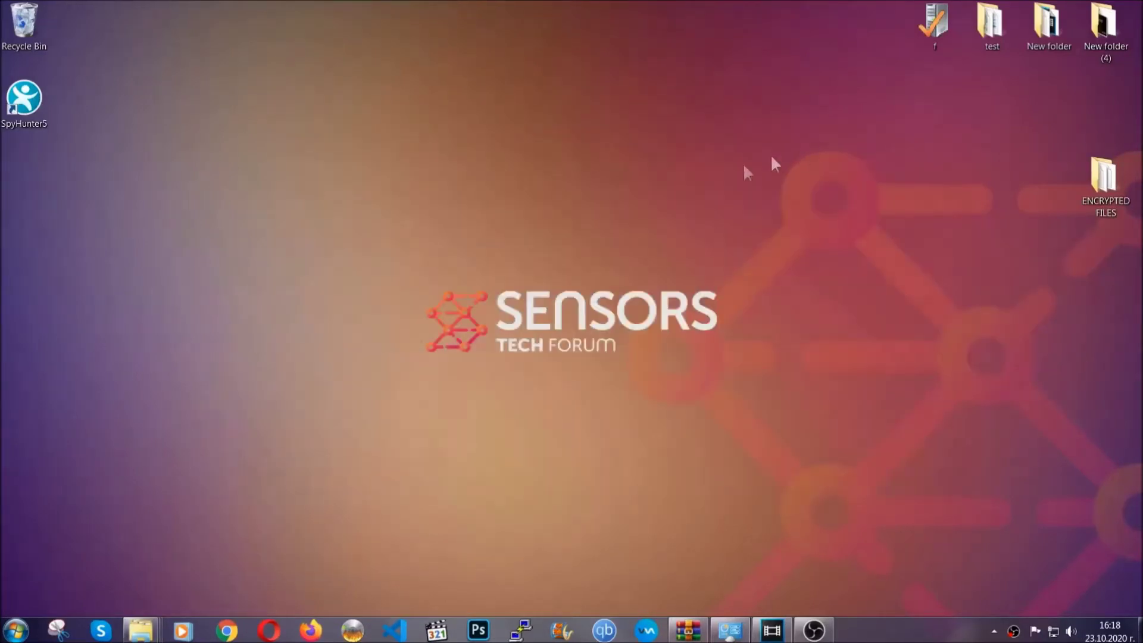
Step: Paste the copied encrypted files onto FLASH DRIVE (H:) as a backup and close the drive window
left_click(15, 630)
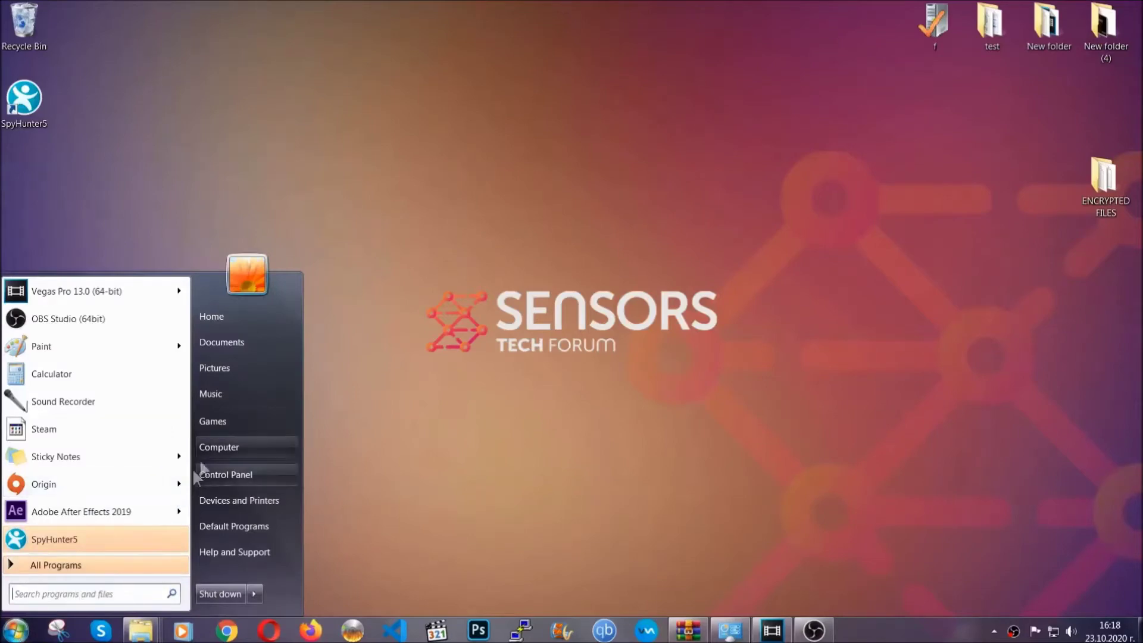
left_click(217, 445)
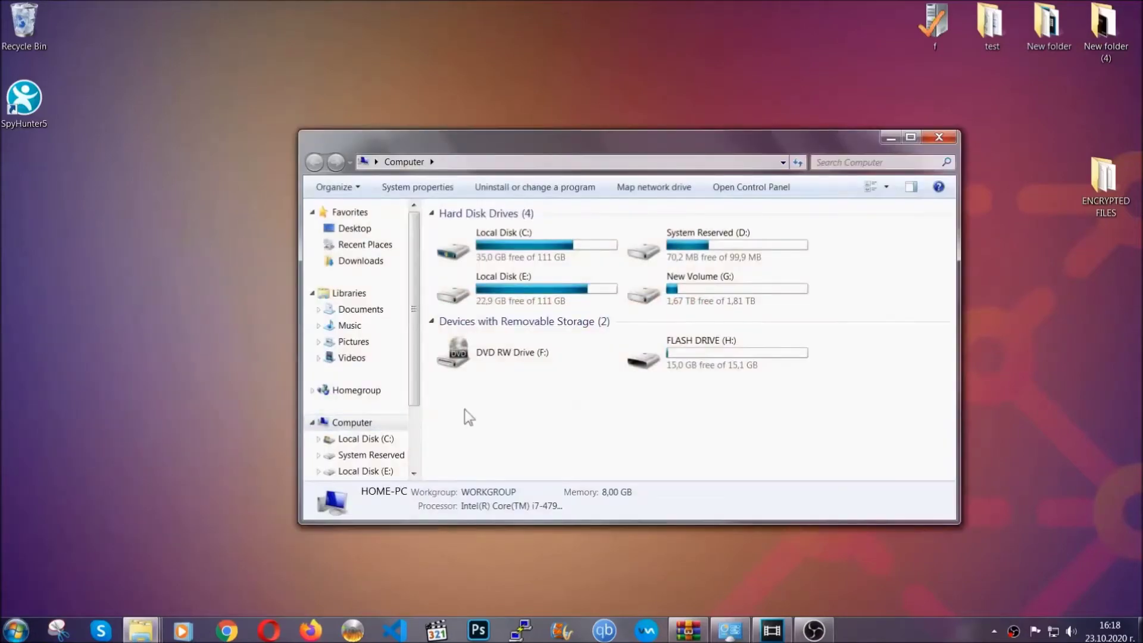
double_click(720, 350)
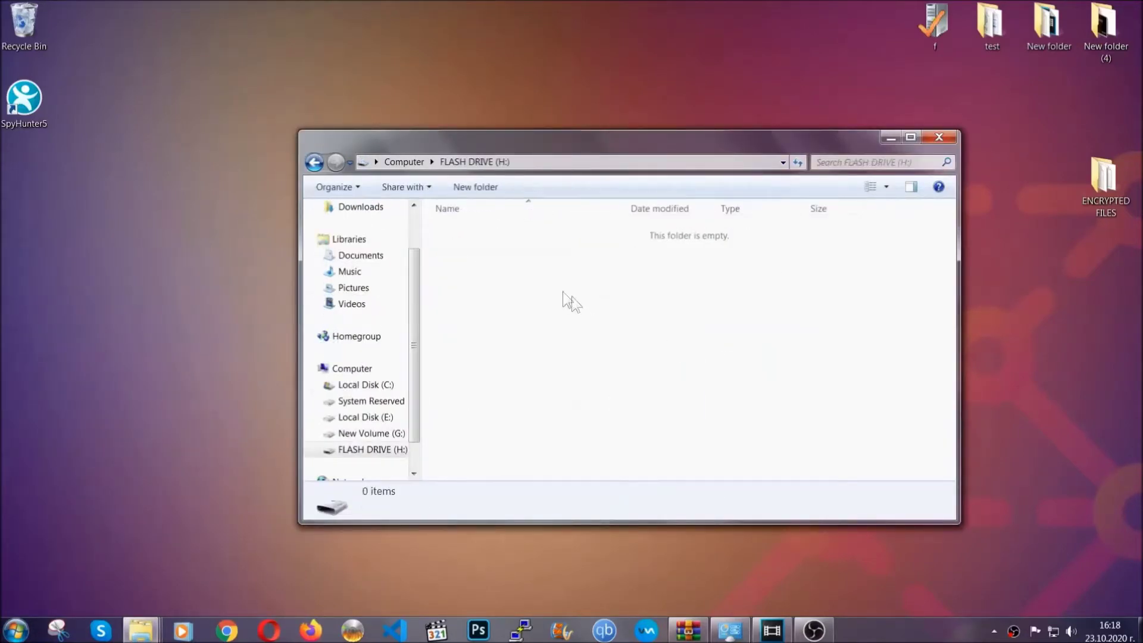
right_click(493, 265)
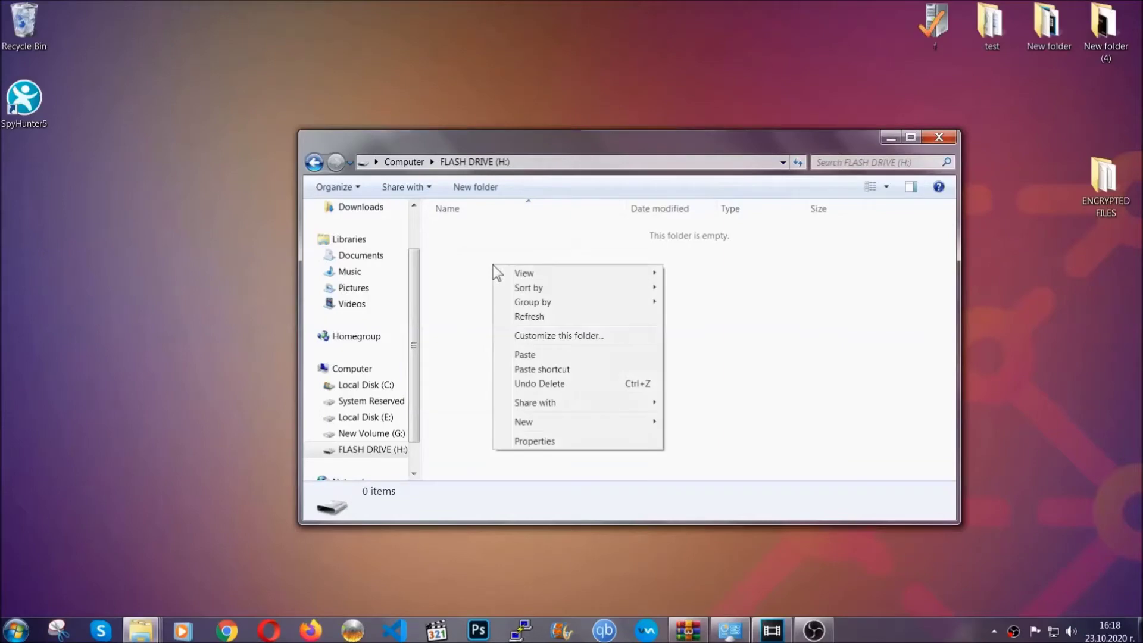
left_click(521, 355)
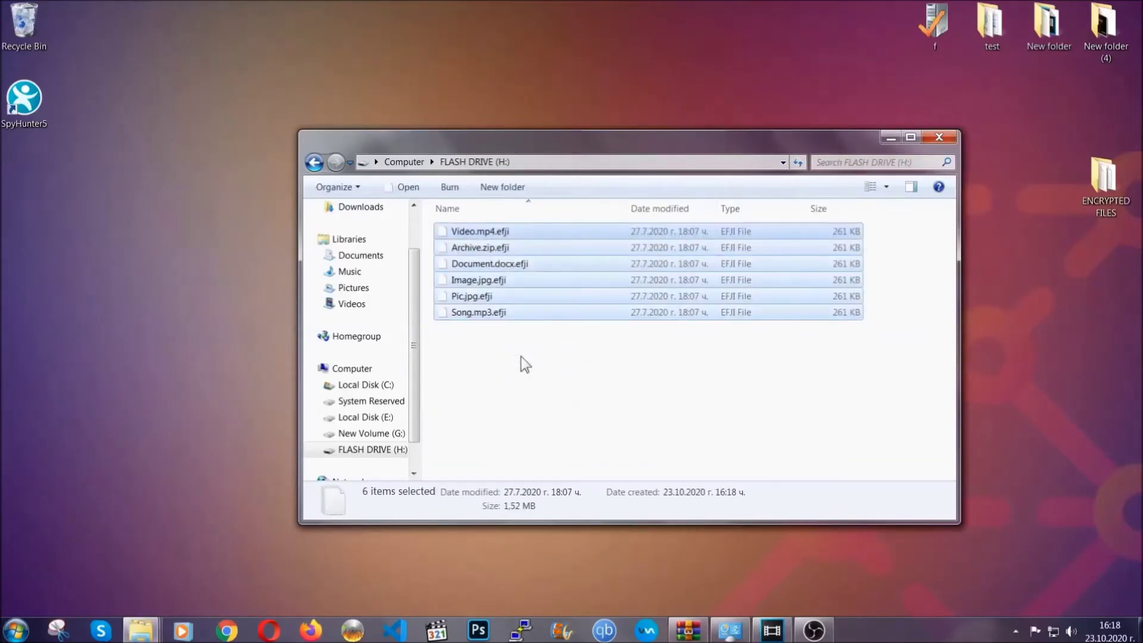
left_click(521, 357)
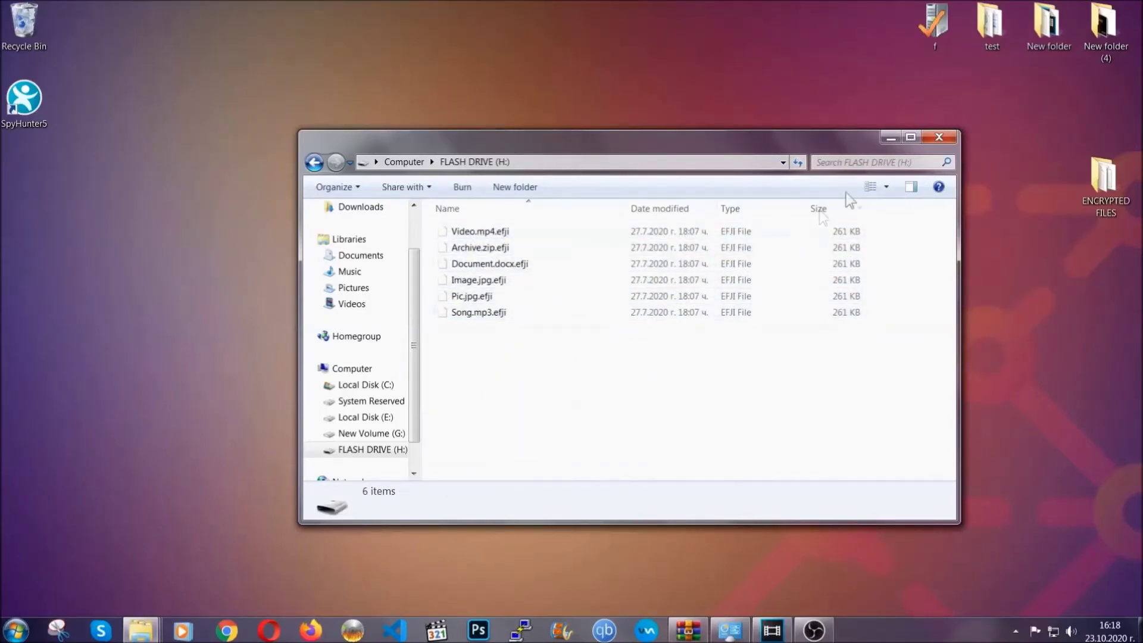
left_click(941, 137)
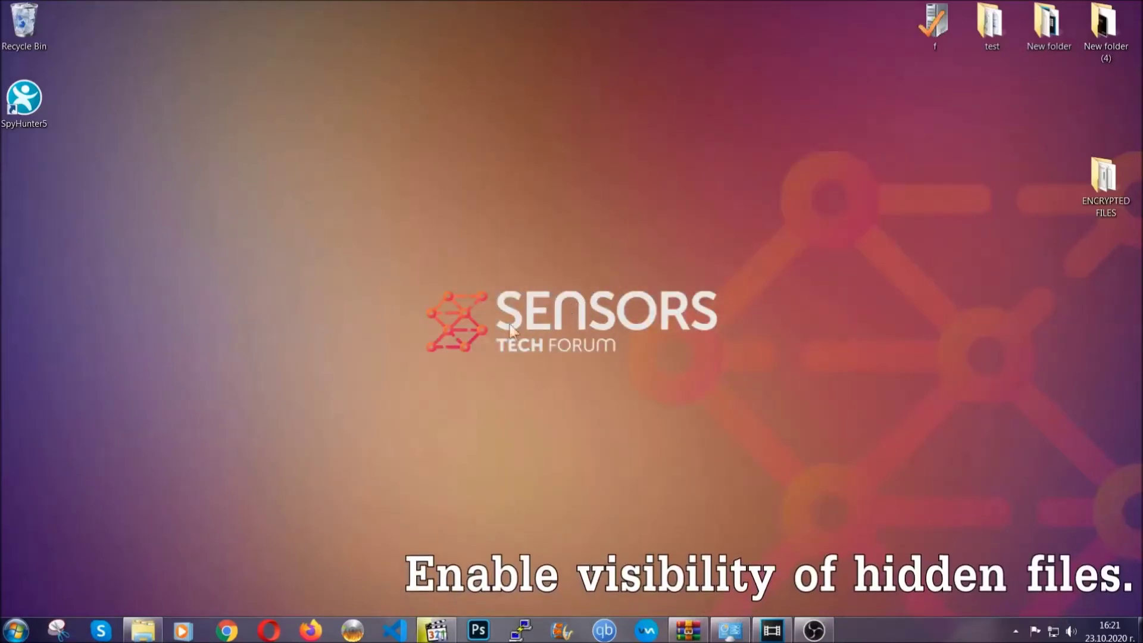
Step: Search the system for "show hidden files and folders" and open the matching Control Panel settings
left_click(35, 627)
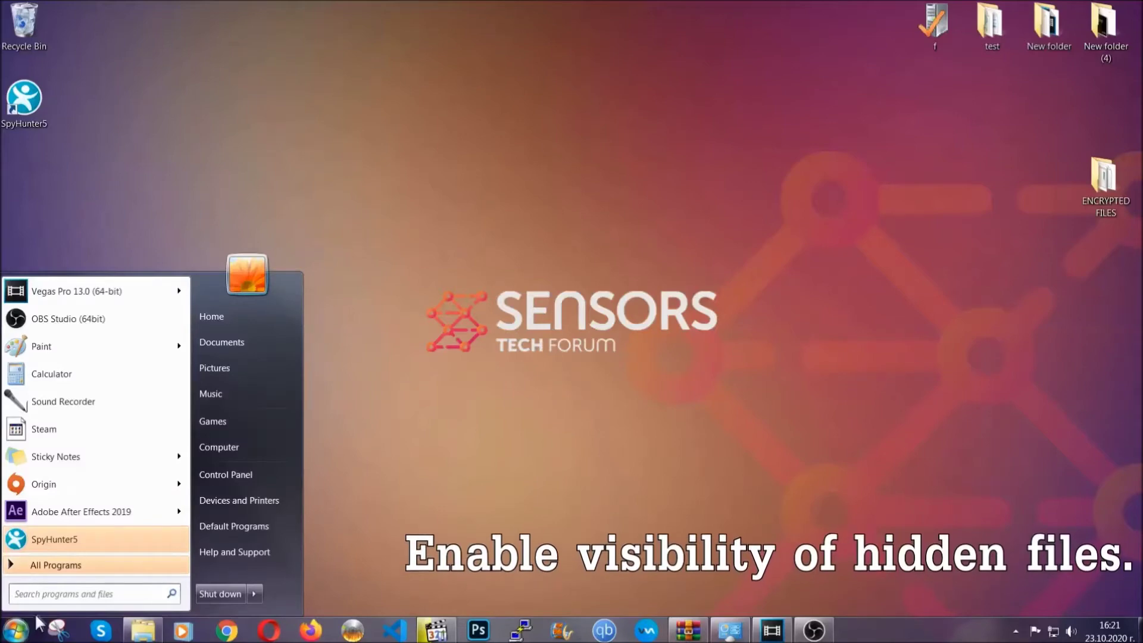
left_click(49, 587)
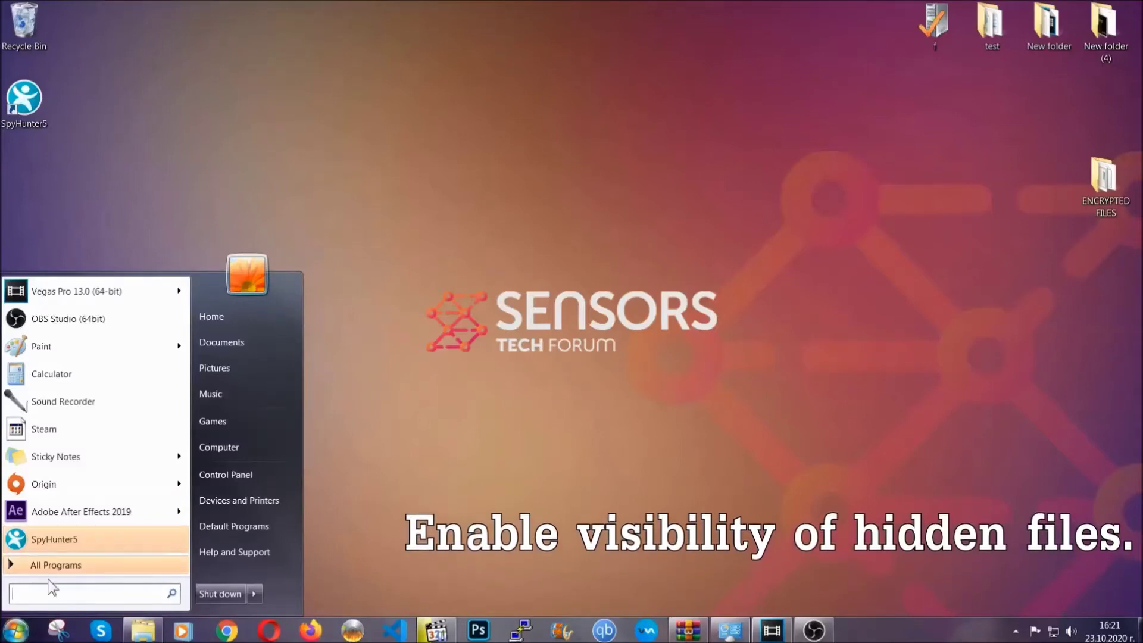
type("show hidden")
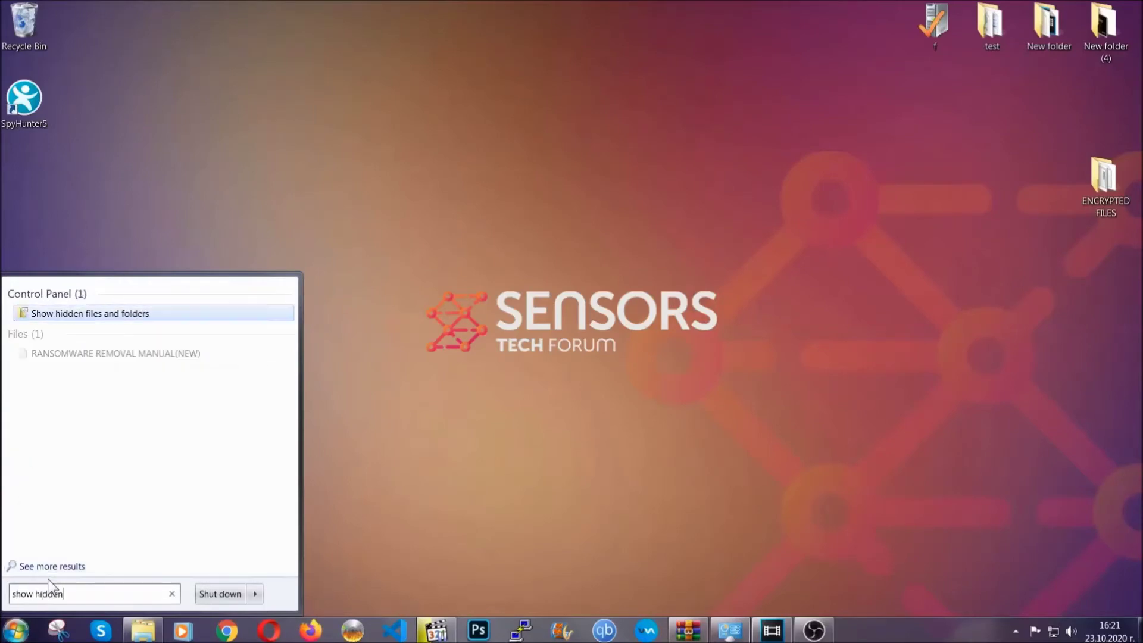
type(" files and folder")
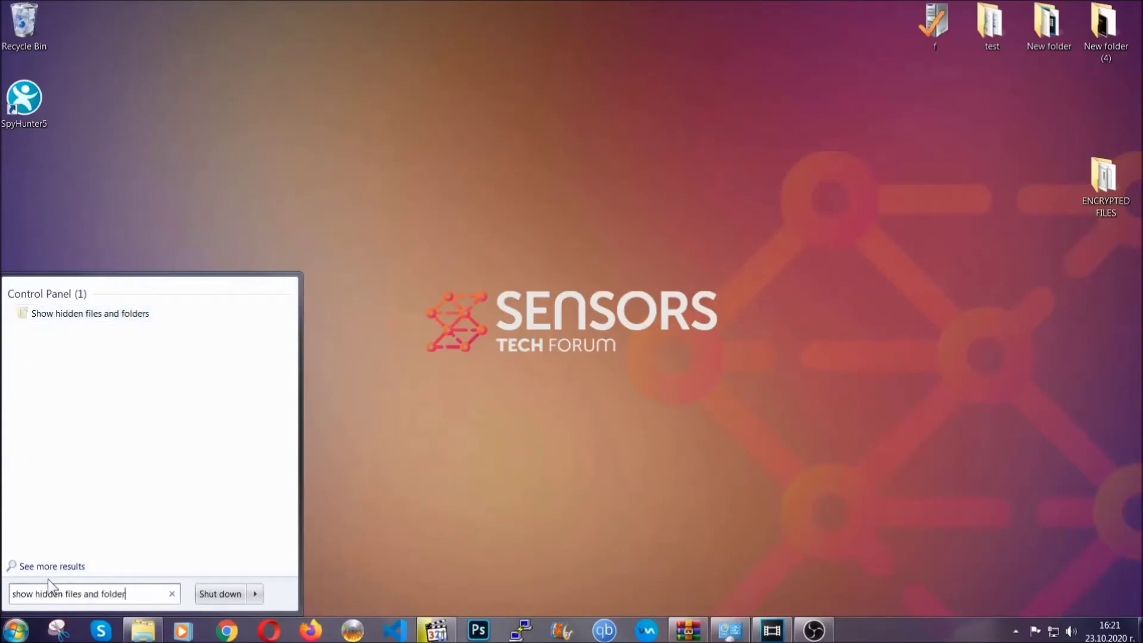
type("s")
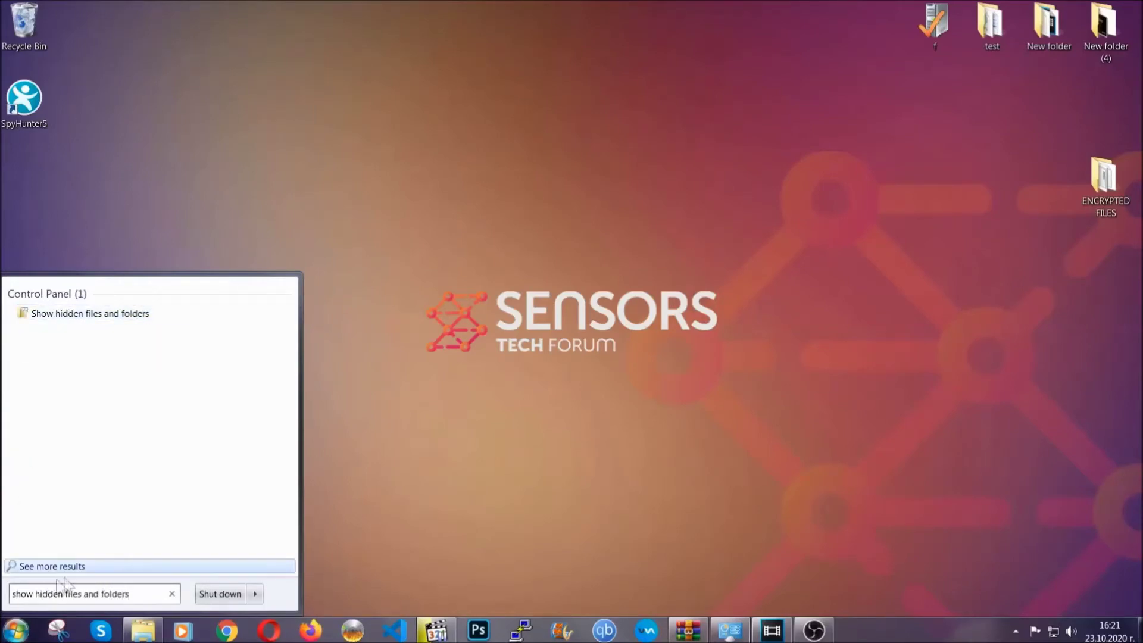
left_click(134, 315)
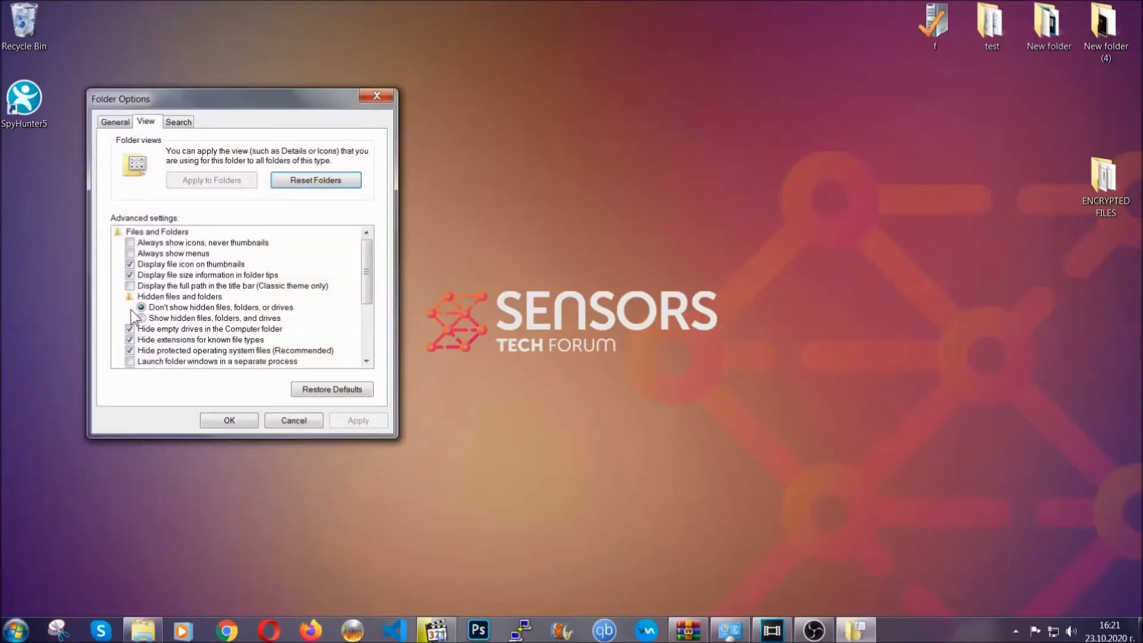
Step: Enable "Show hidden files, folders, and drives" in Folder Options and apply the change
left_click(162, 318)
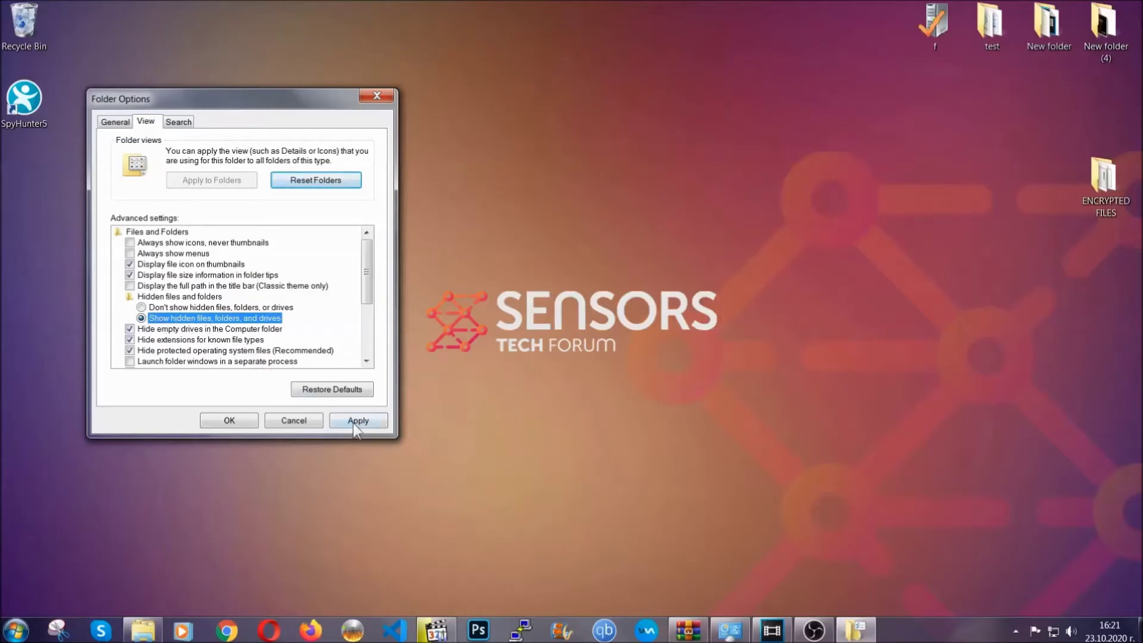
left_click(354, 423)
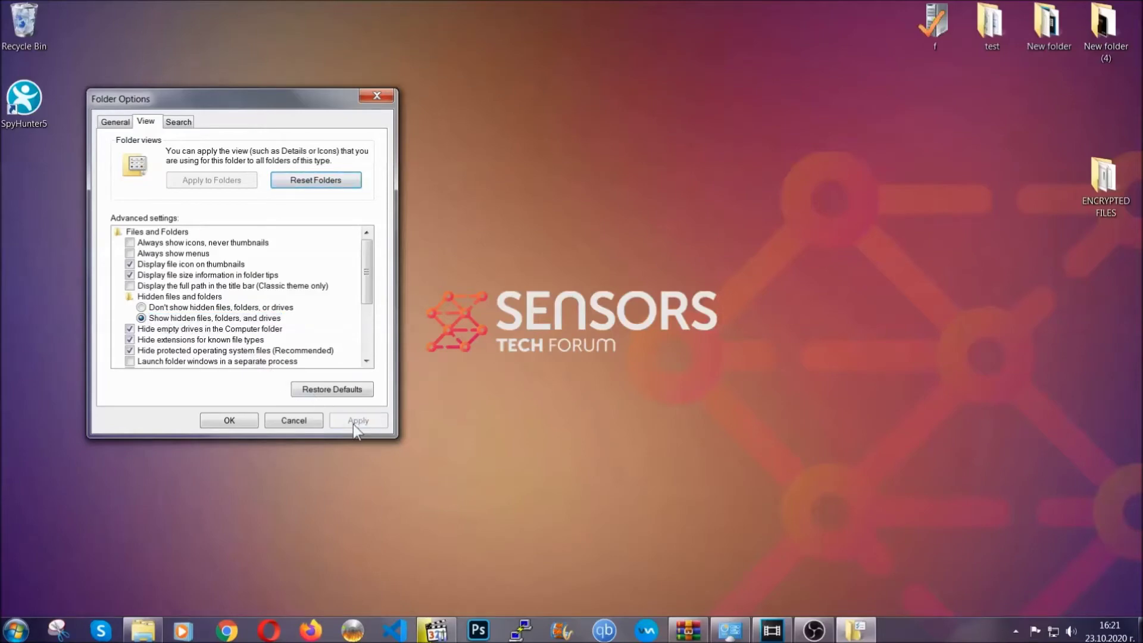
left_click(225, 422)
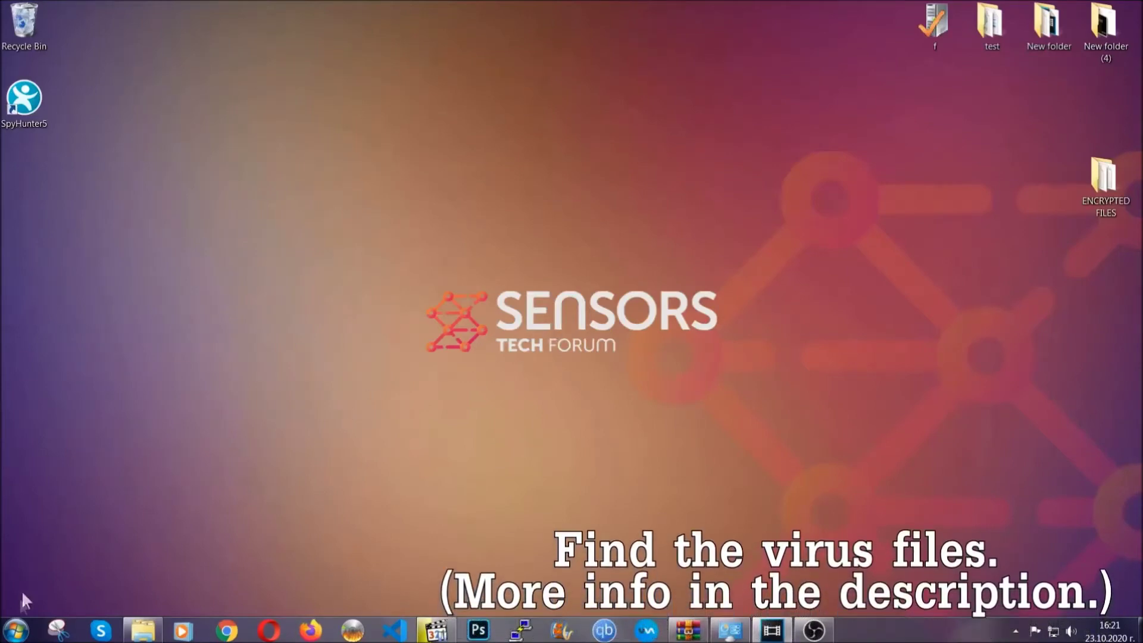
Step: Open Computer and search all drives for "fileextension:exe Example Virus Name"
left_click(13, 631)
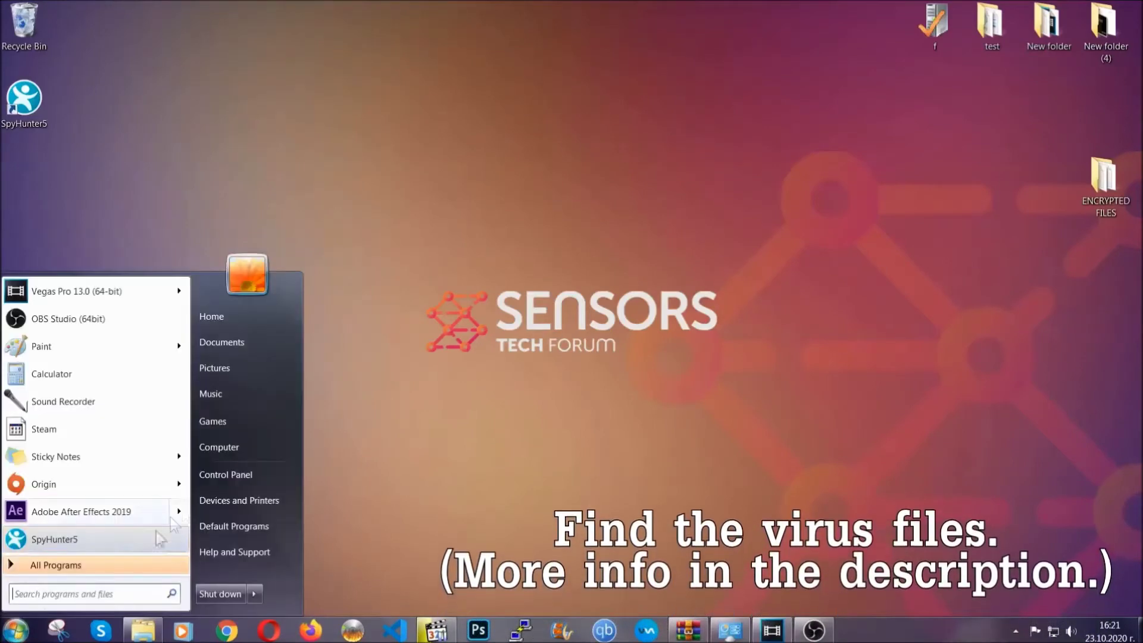
left_click(236, 446)
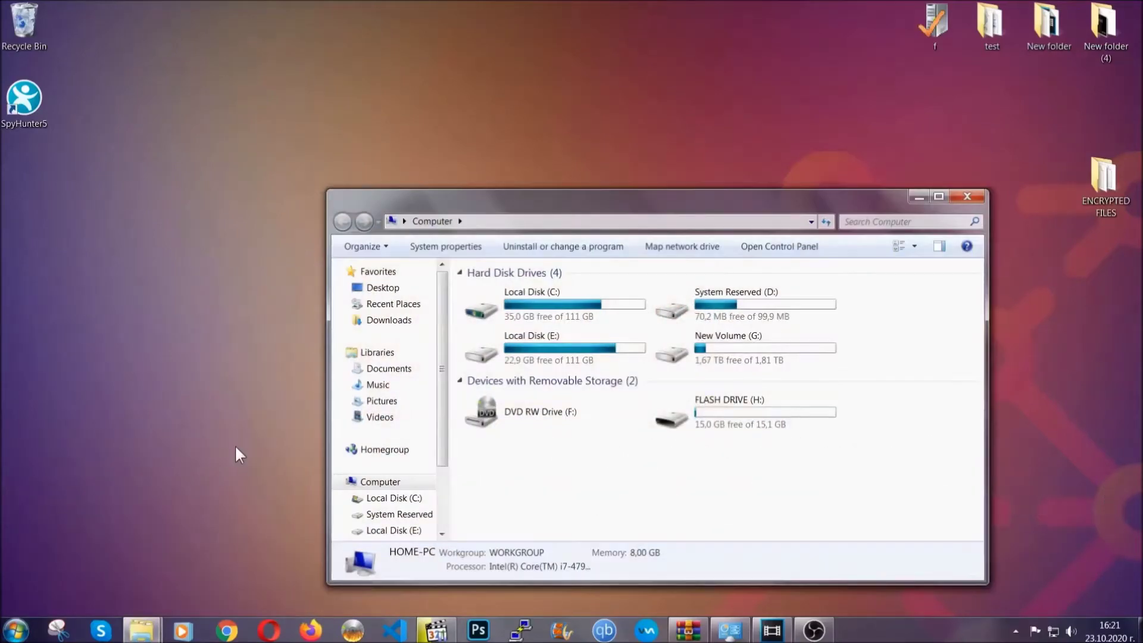
left_click_drag(617, 211, 543, 152)
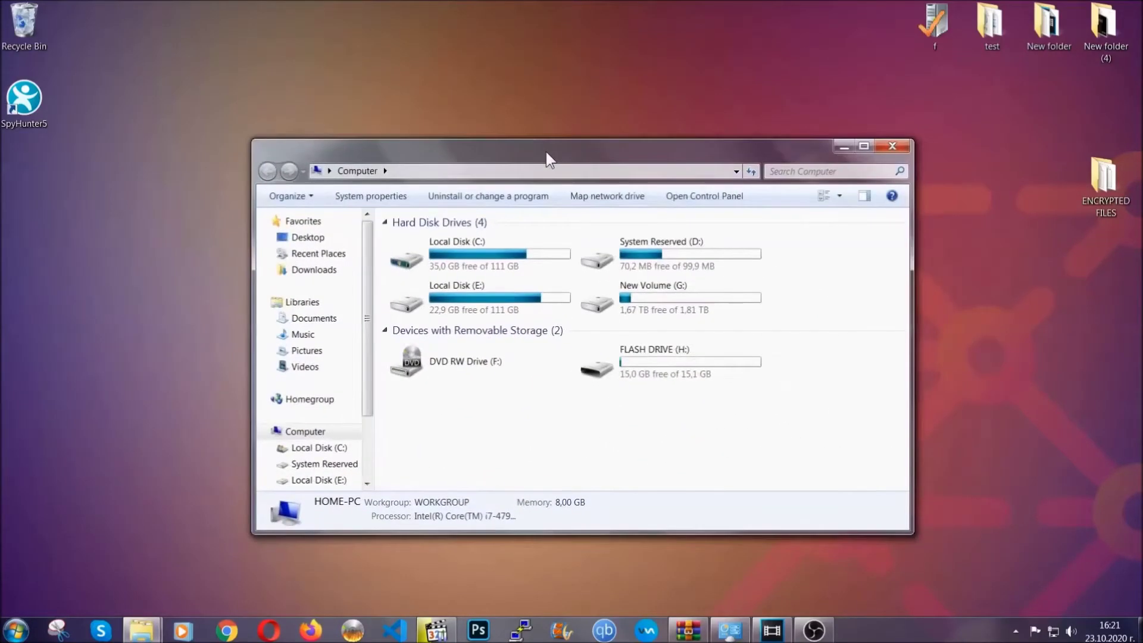
left_click(780, 171)
type("fileextensio")
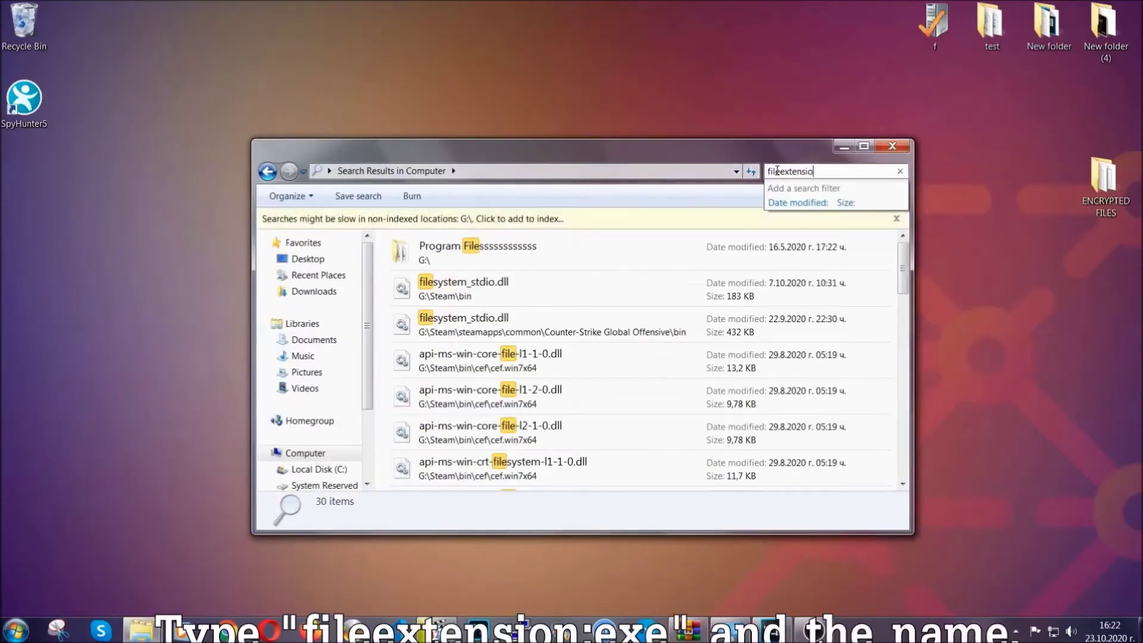
type("n:exe")
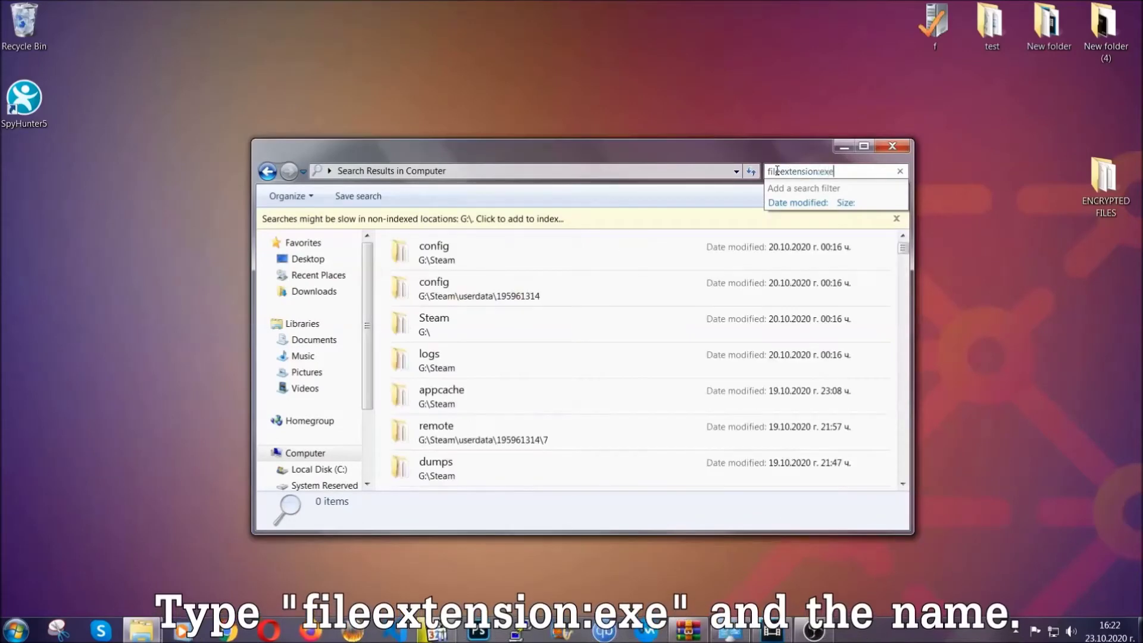
type(" Exam")
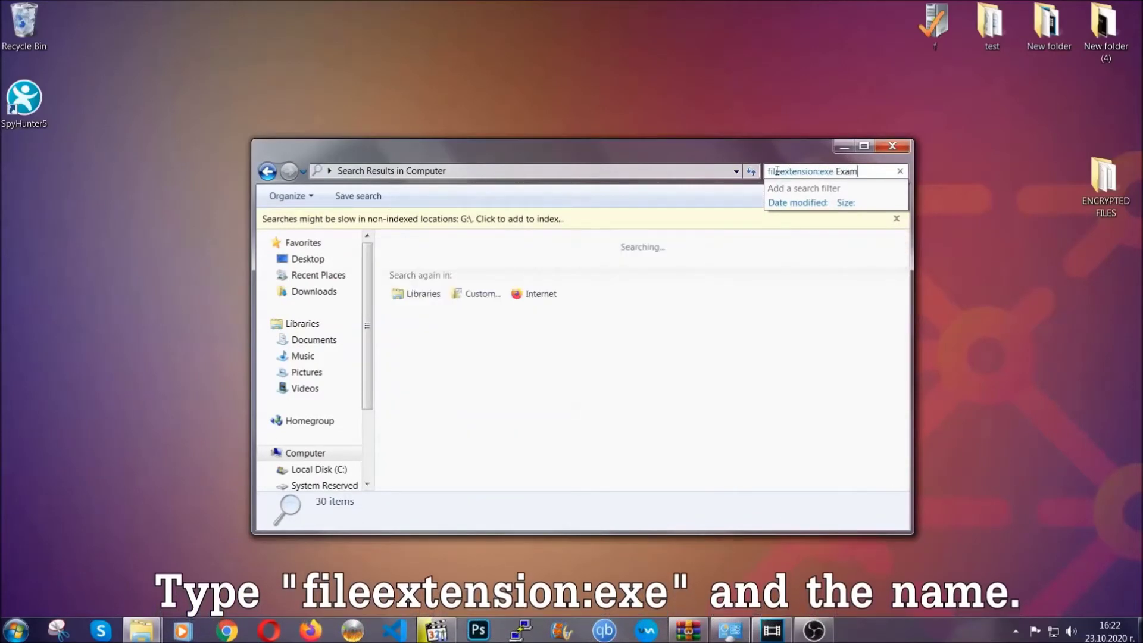
type("ple V")
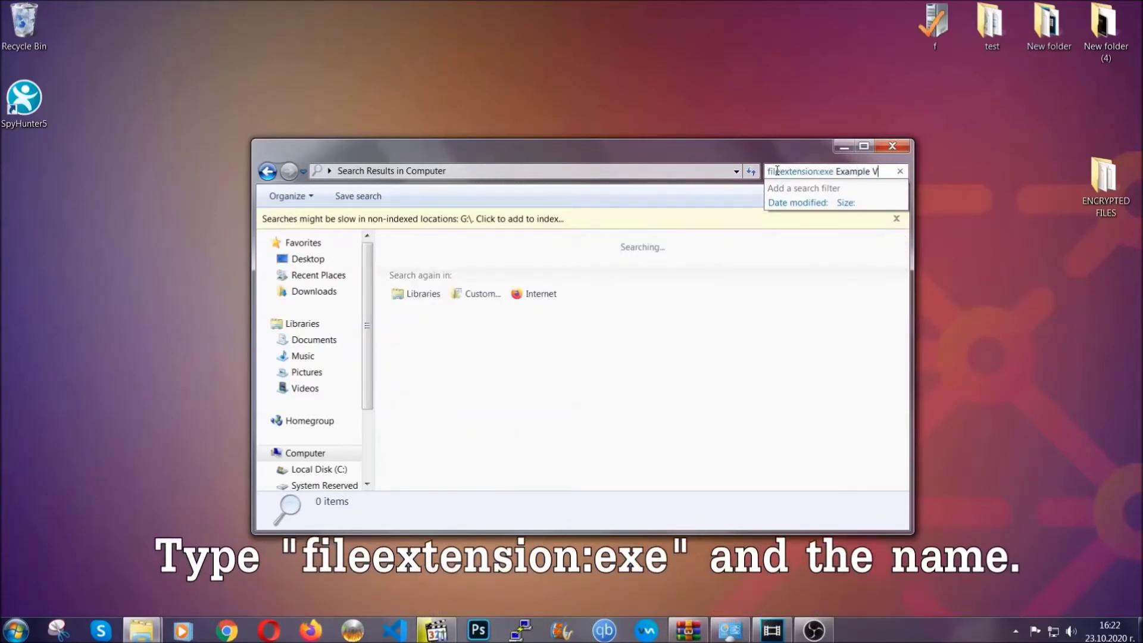
type("irss Nam")
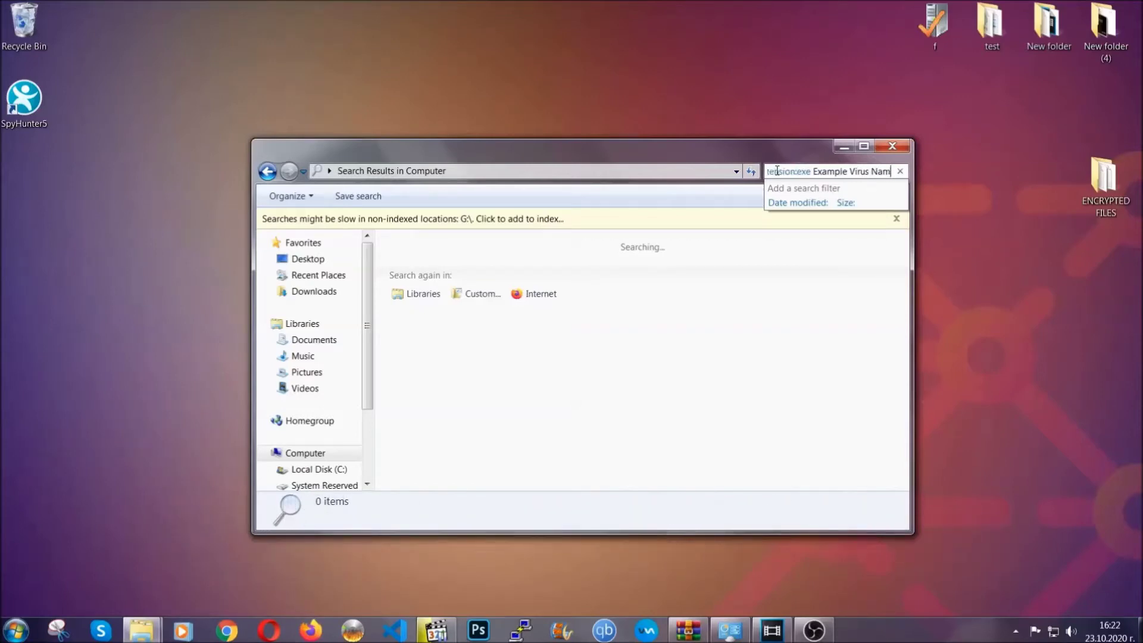
type("e")
key("Return")
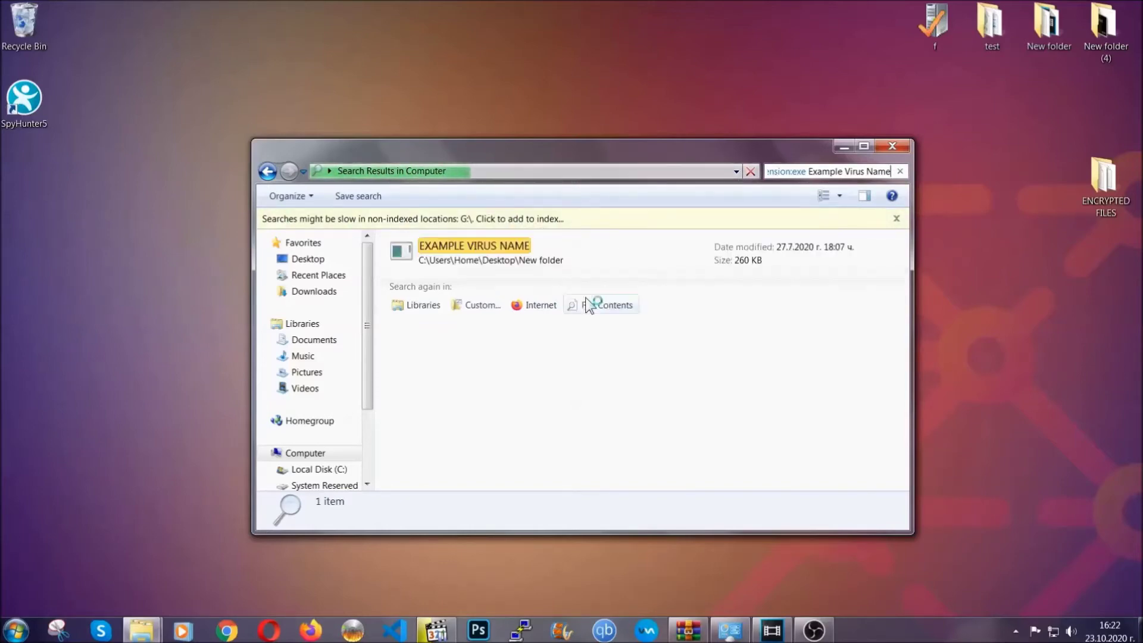
Step: Delete the EXAMPLE VIRUS NAME application from the search results to the Recycle Bin and close the search window
left_click(499, 241)
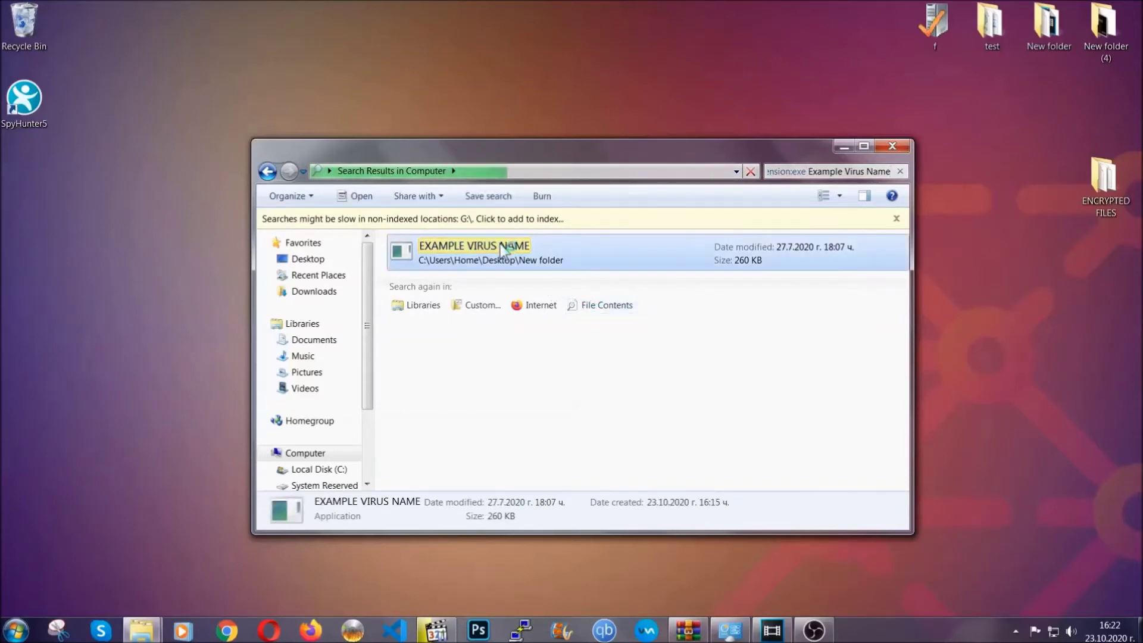
right_click(501, 246)
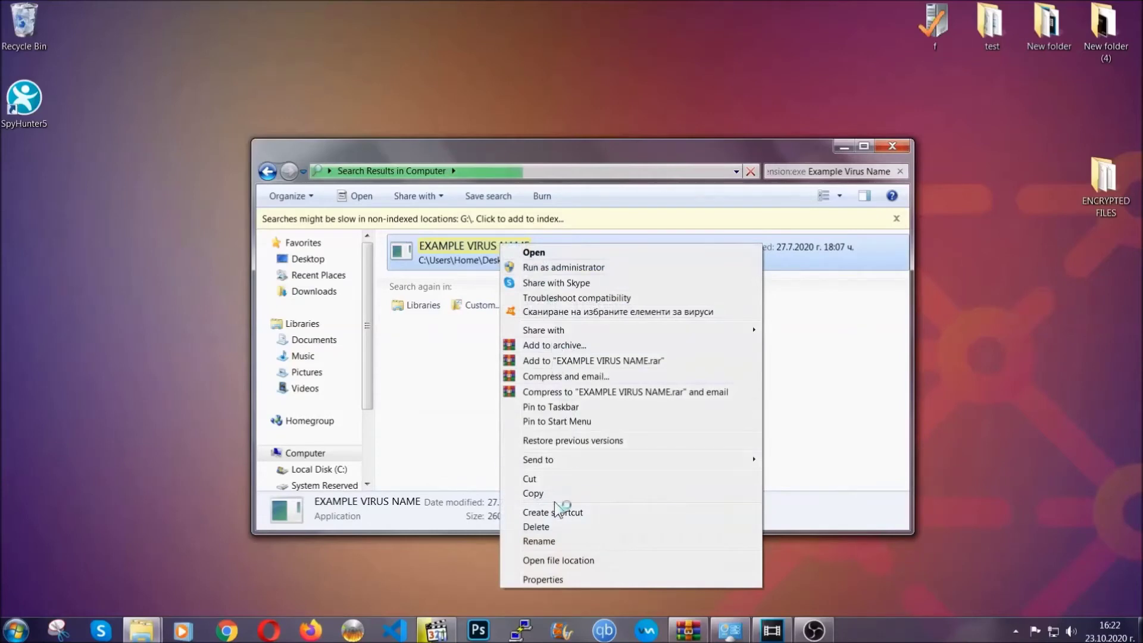
left_click(552, 527)
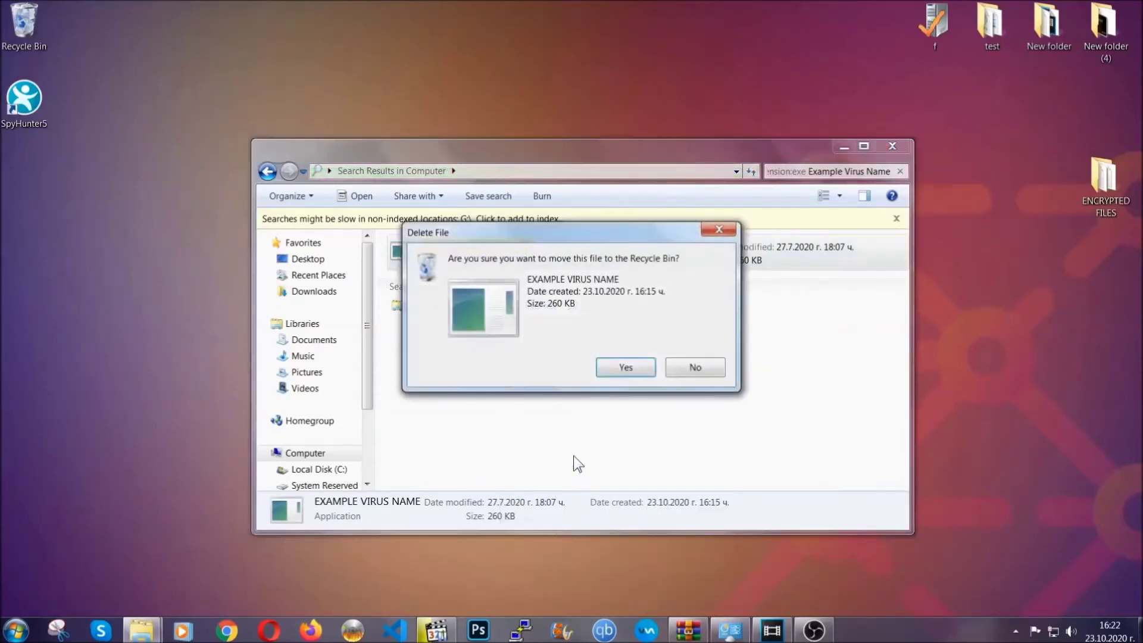
left_click(626, 369)
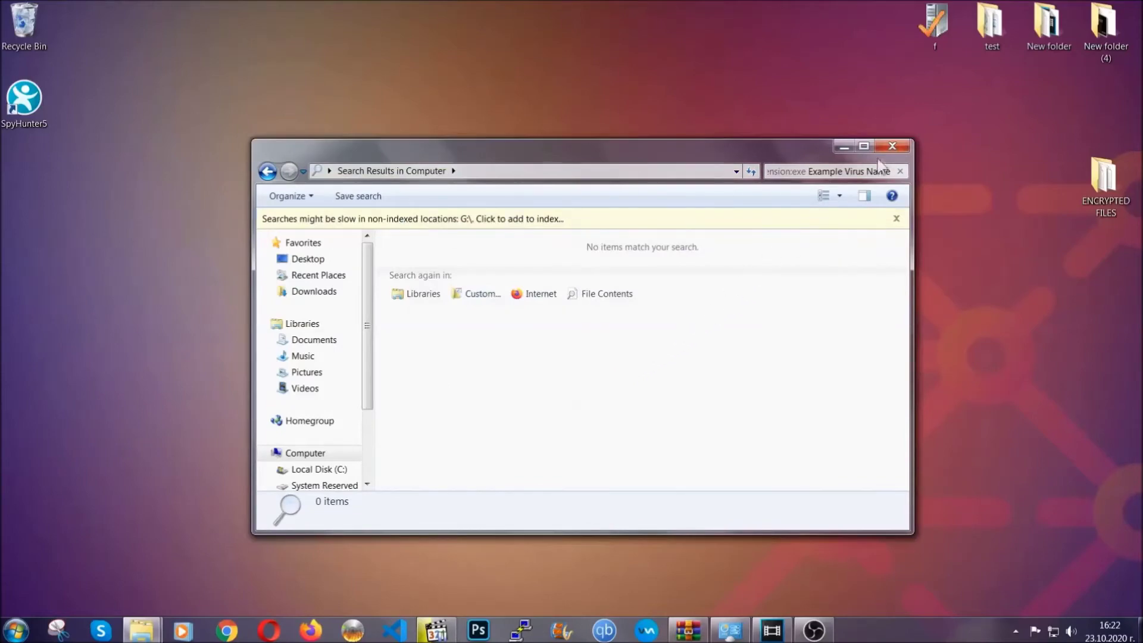
left_click(893, 146)
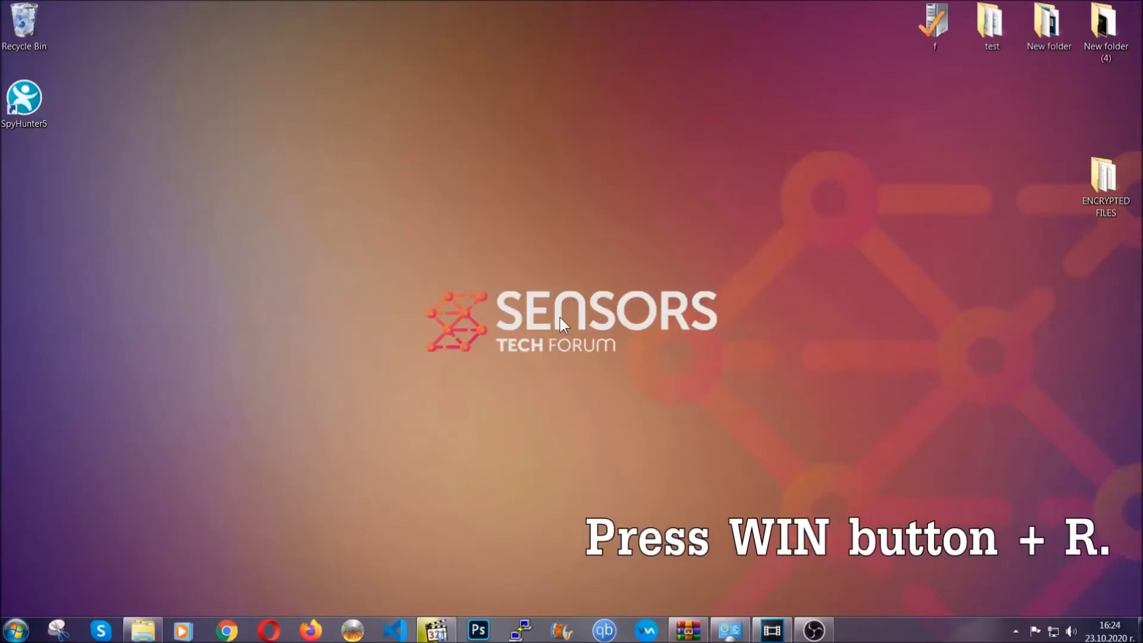
Step: Launch the Registry Editor by running the REGEDIT command
key("super+r")
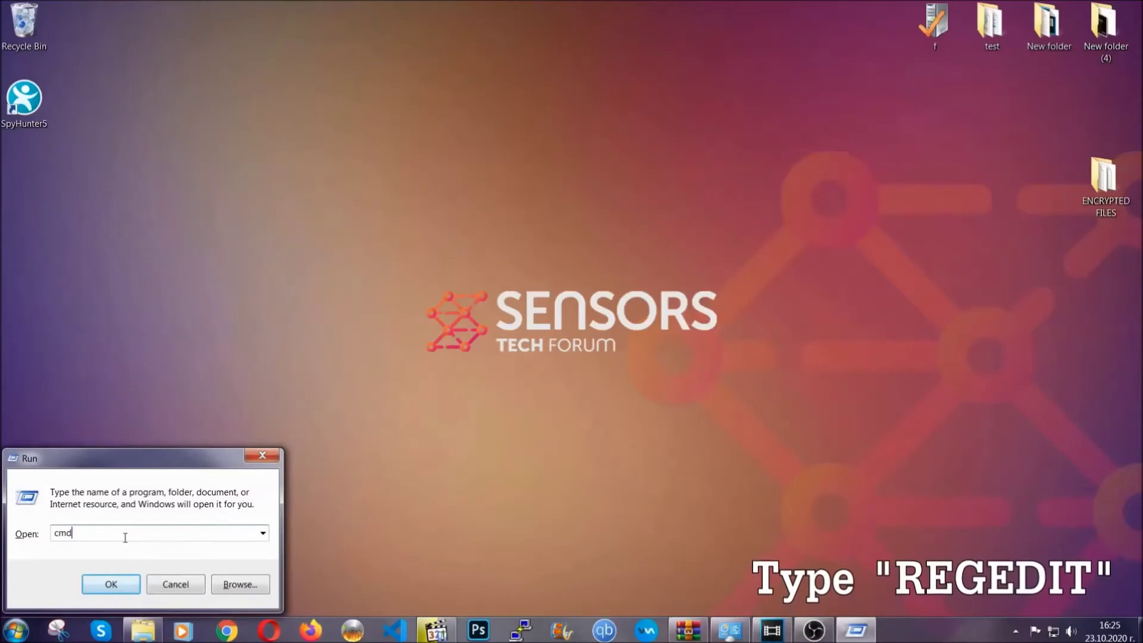
type("REGE")
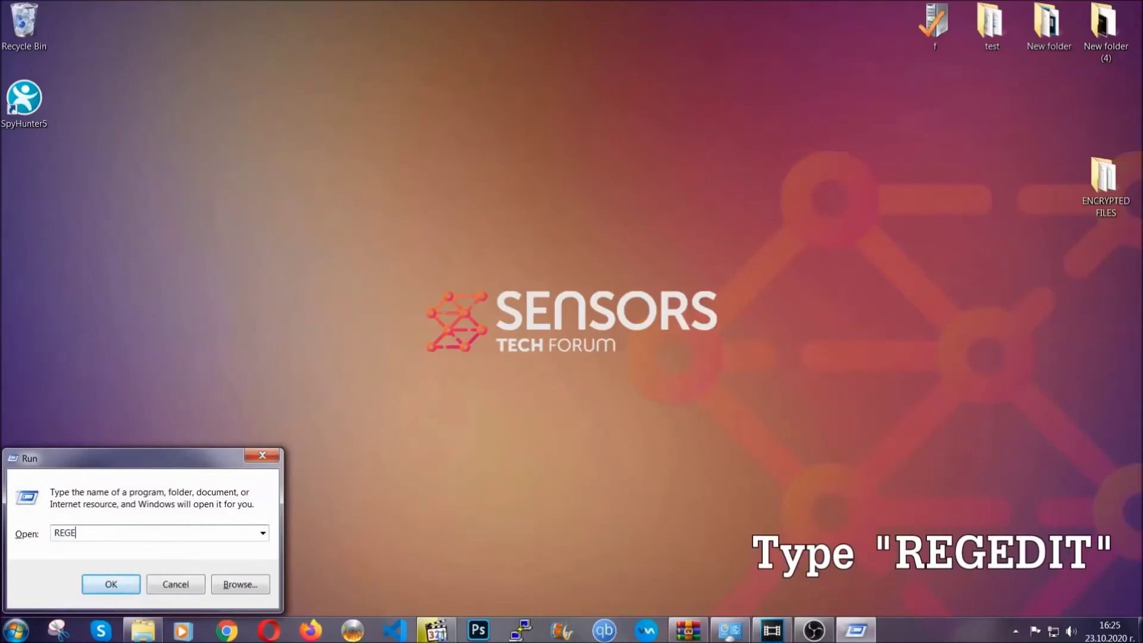
type("DIT")
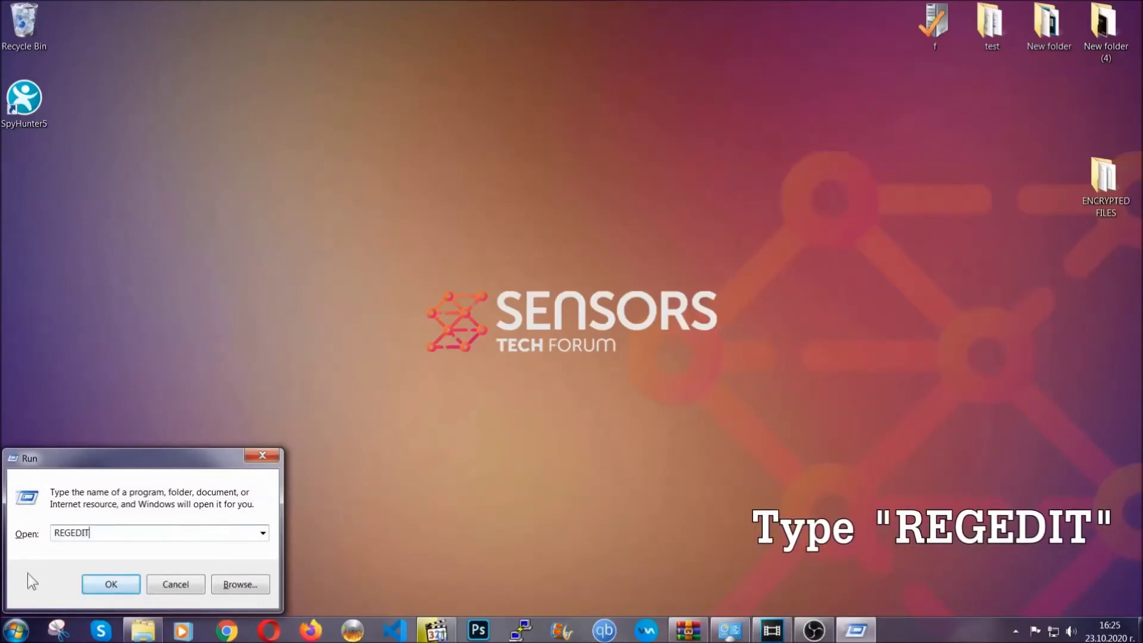
left_click(100, 588)
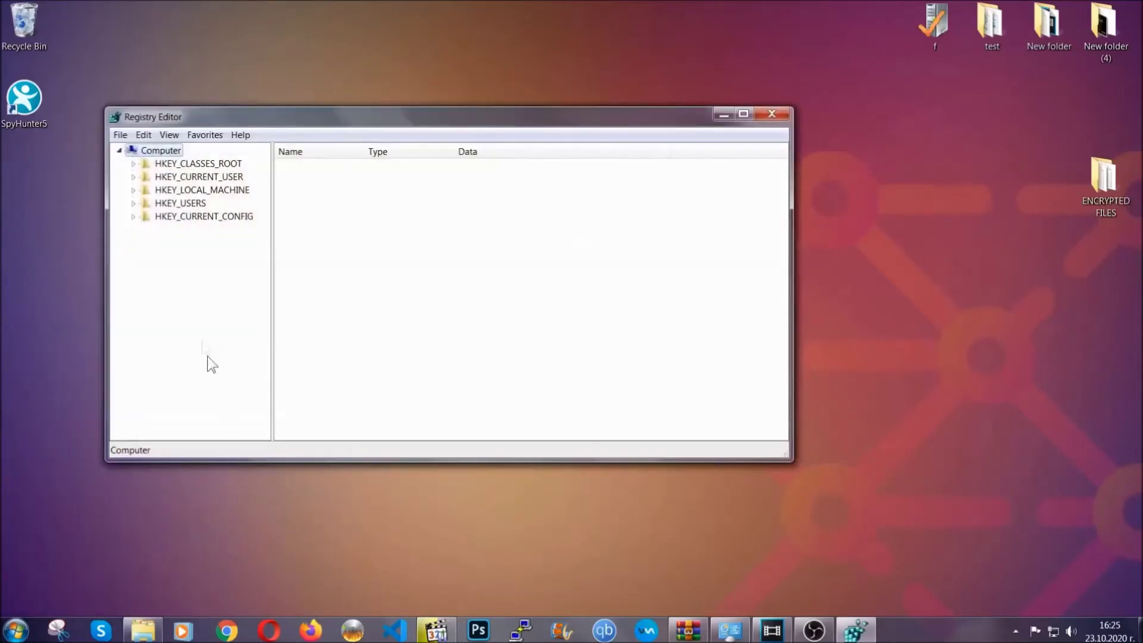
Step: Export the entire registry to the Desktop as a registration file named BACKUP
left_click(121, 136)
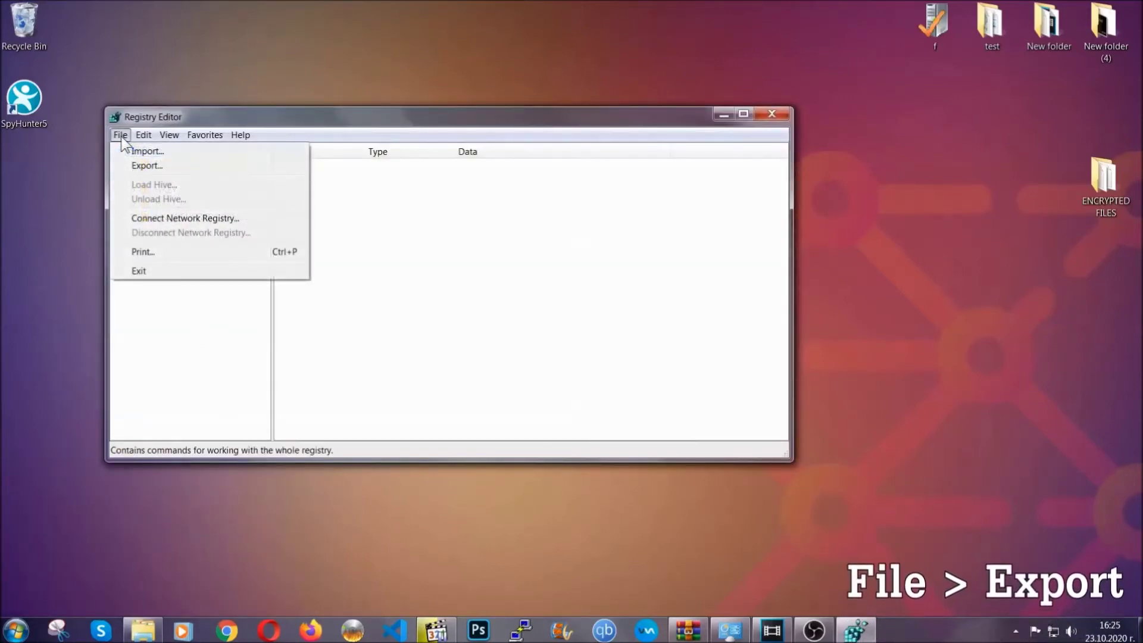
left_click(148, 165)
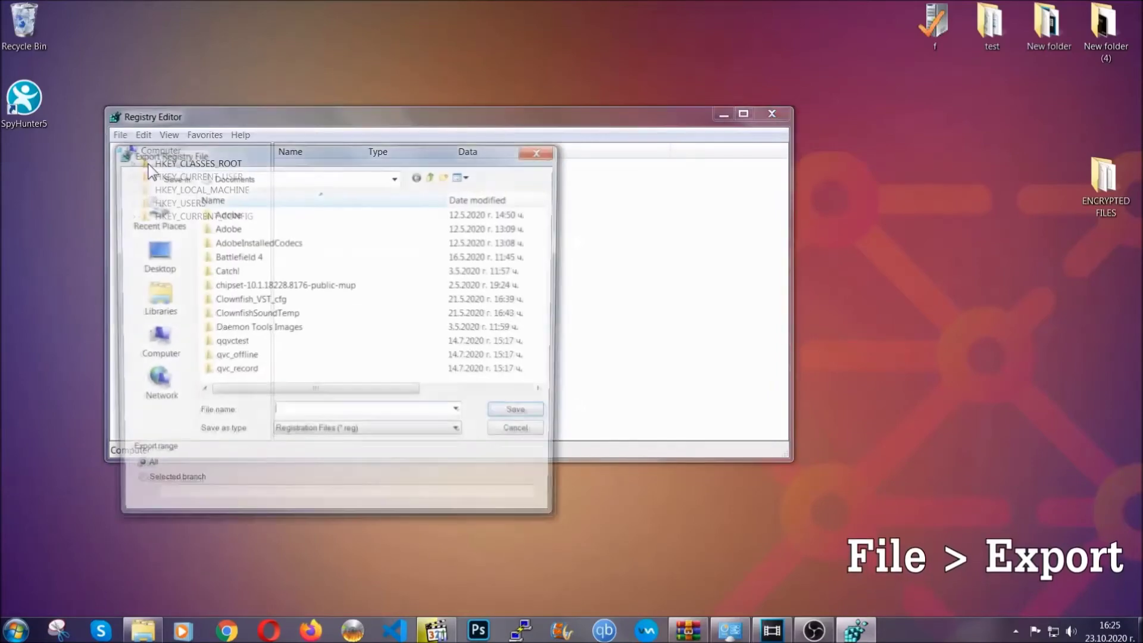
left_click(148, 251)
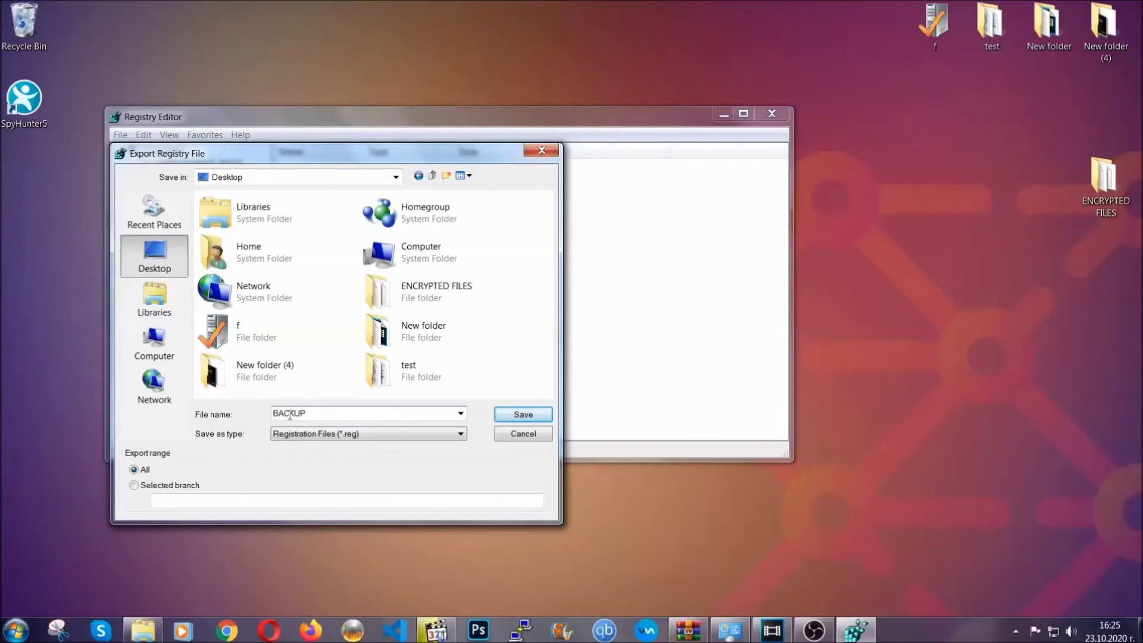
left_click(516, 417)
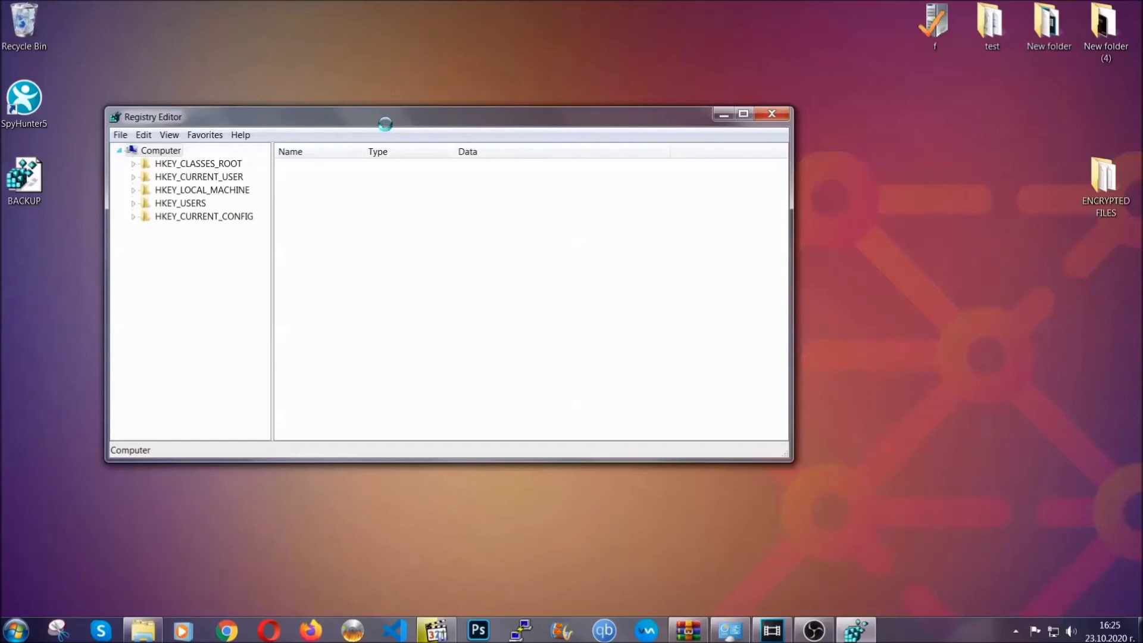
left_click_drag(385, 125, 499, 162)
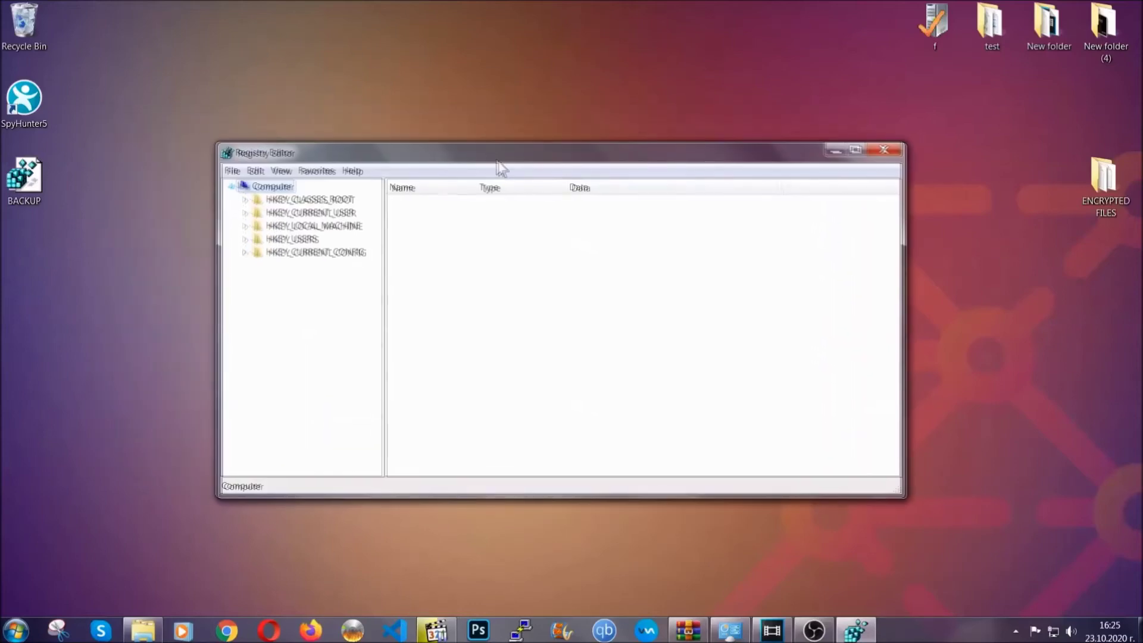
left_click(234, 172)
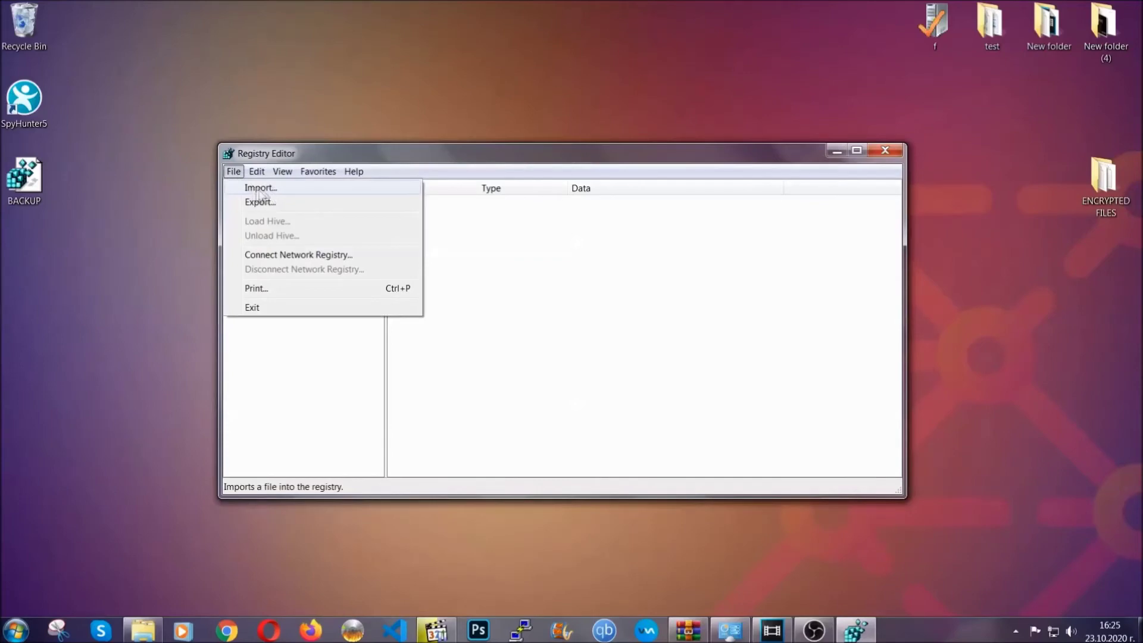
left_click(234, 171)
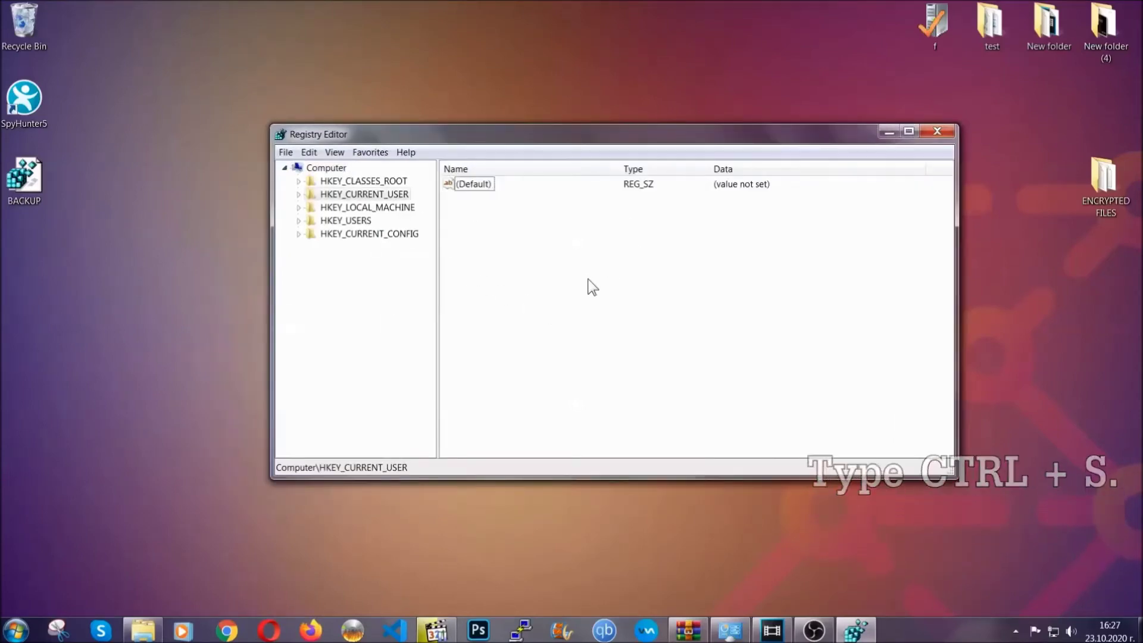
Step: Search the registry keys under HKEY_CURRENT_USER for "RunOnce"
key("ctrl+f")
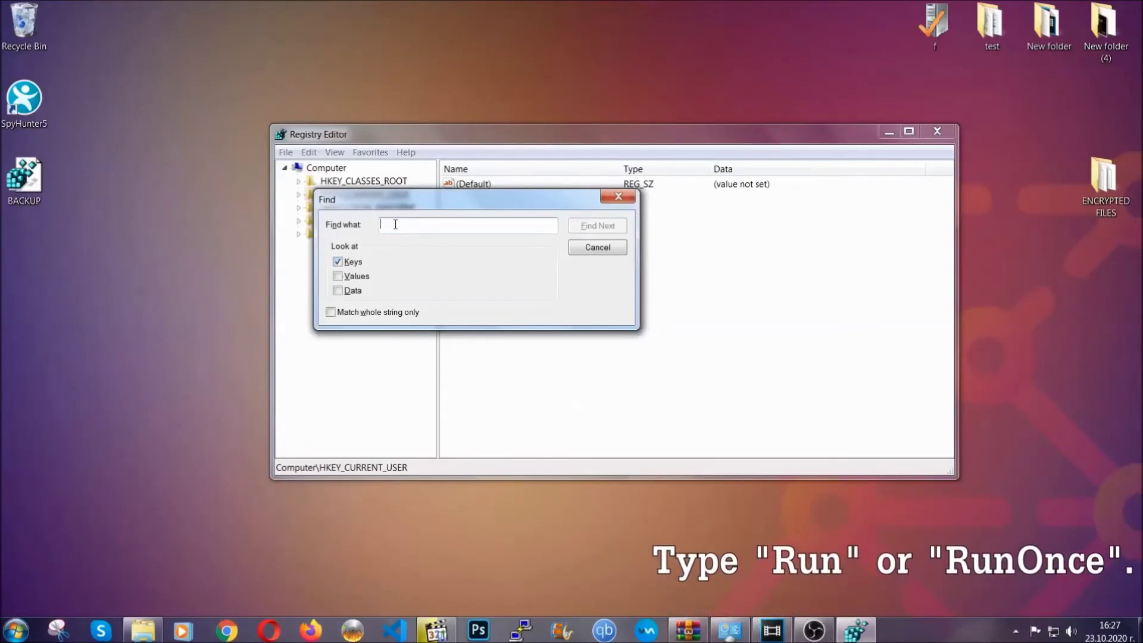
type("RunOnce")
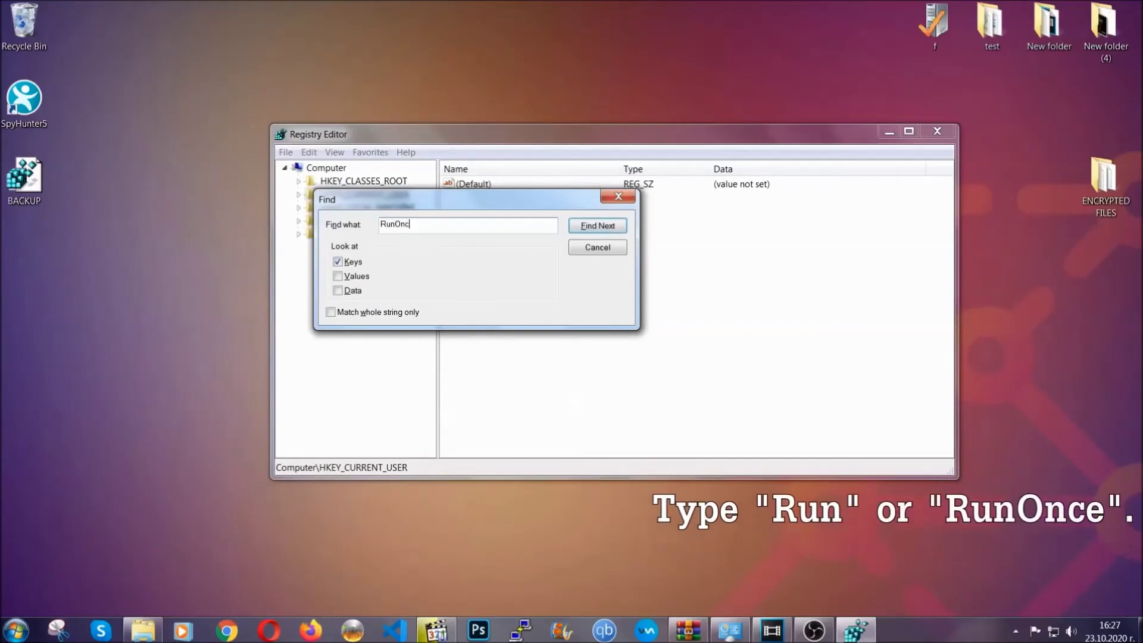
left_click(597, 226)
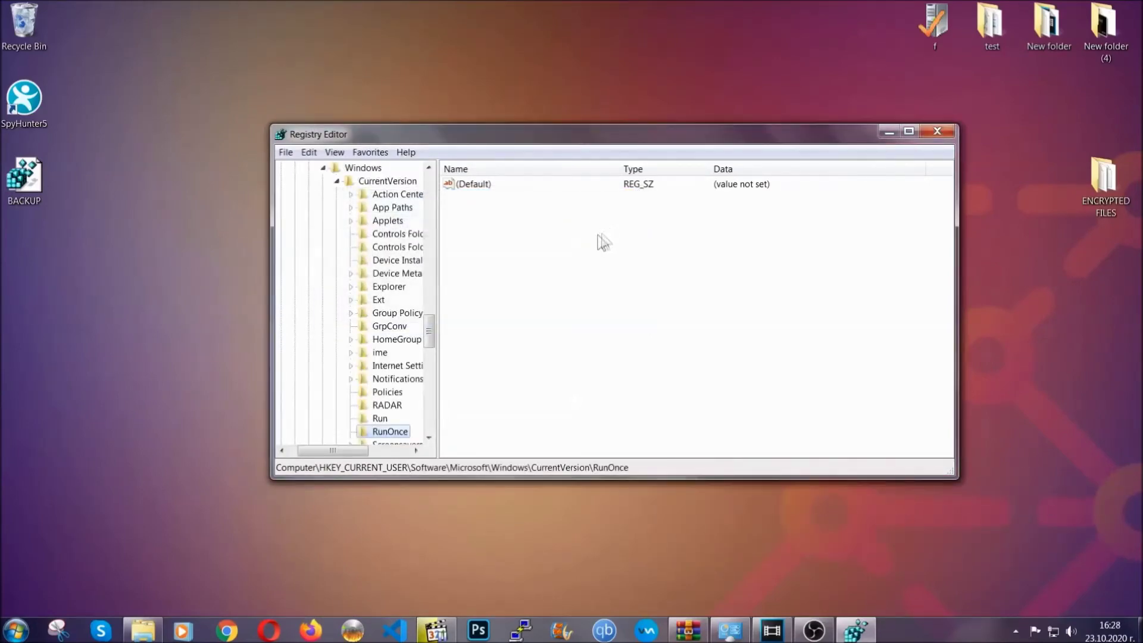
Step: Delete the THE VIRUS value from the CurrentVersion Run key and close the Registry Editor
left_click_drag(431, 331, 433, 348)
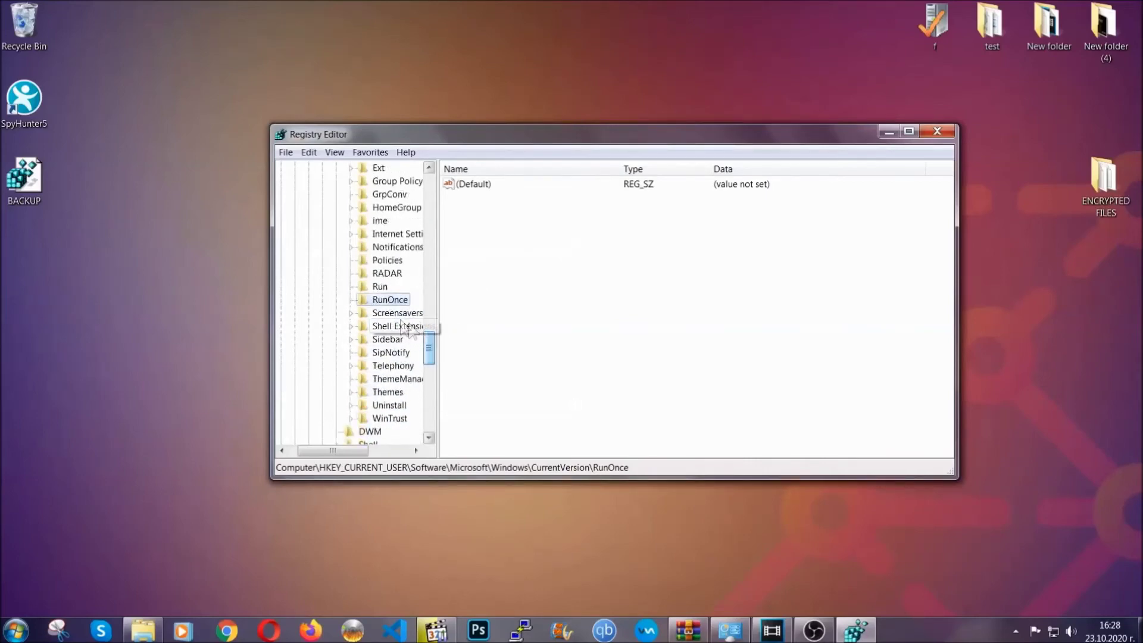
left_click(379, 287)
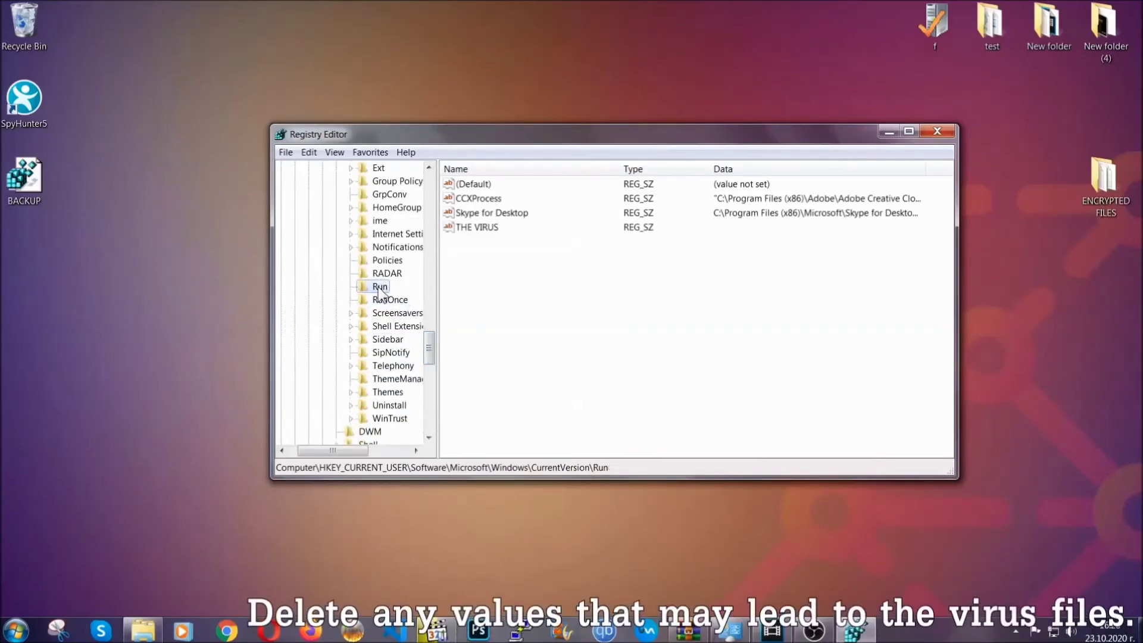
left_click(470, 229)
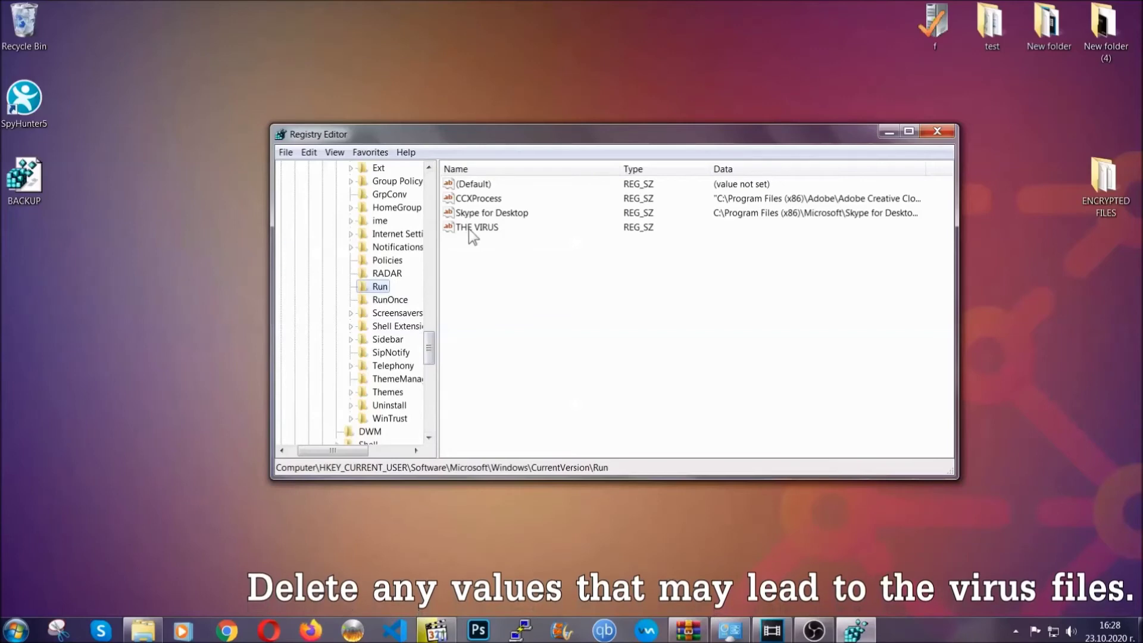
right_click(469, 230)
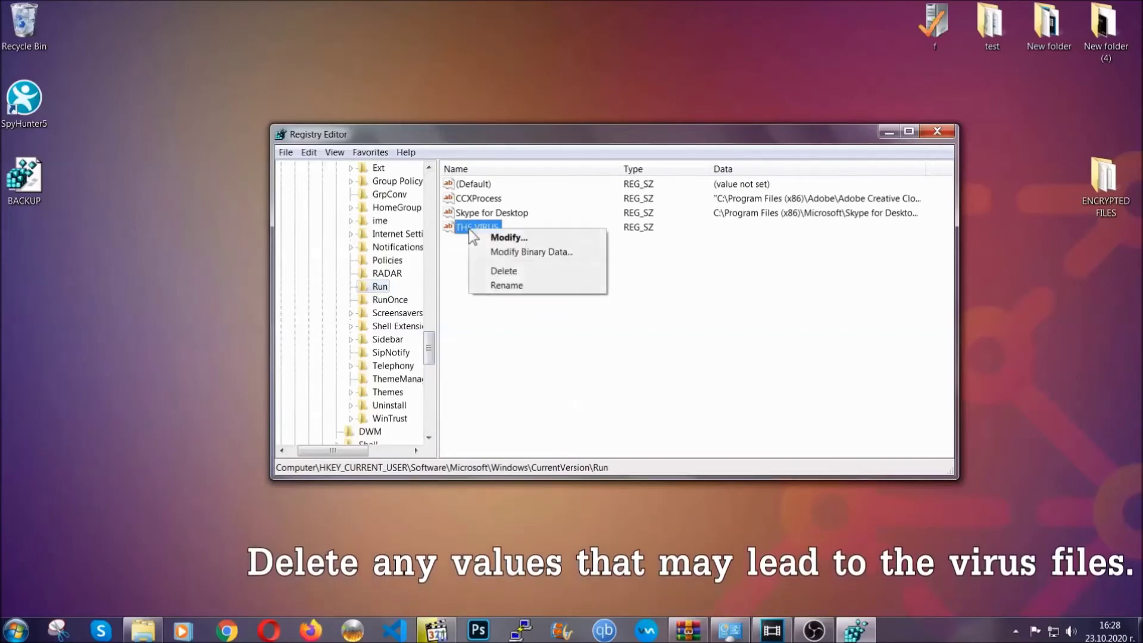
left_click(496, 272)
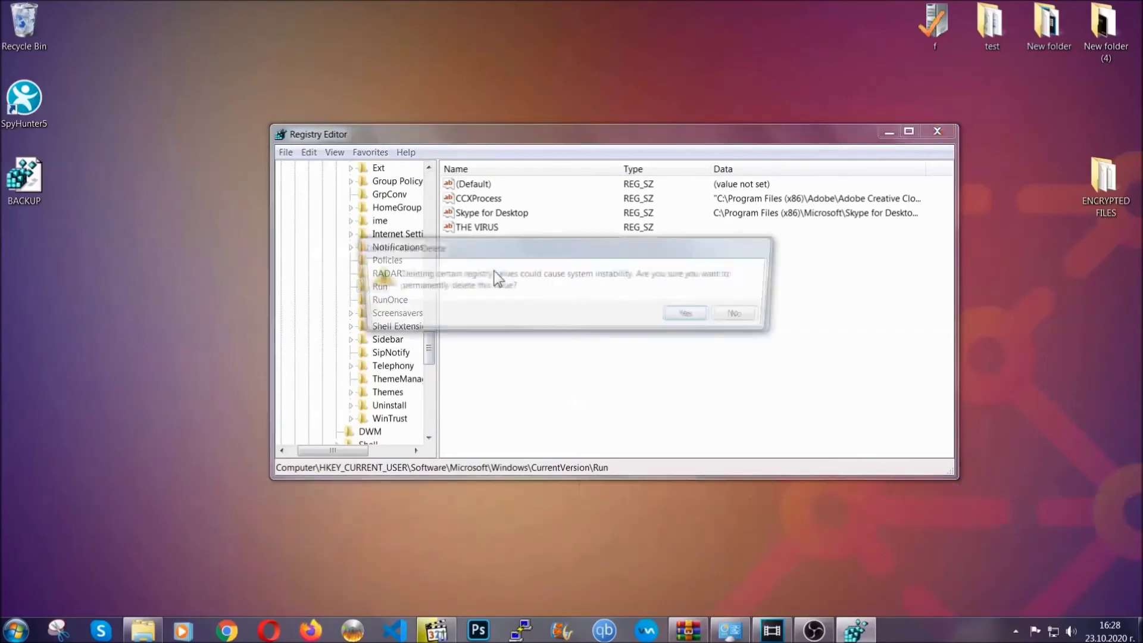
left_click(692, 316)
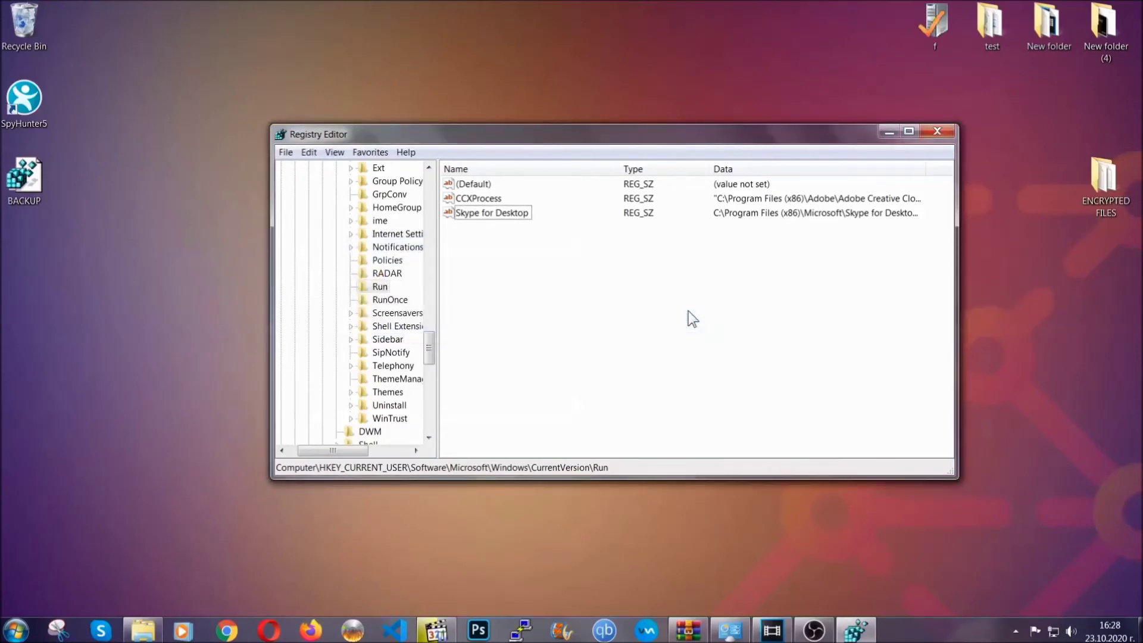
left_click(938, 131)
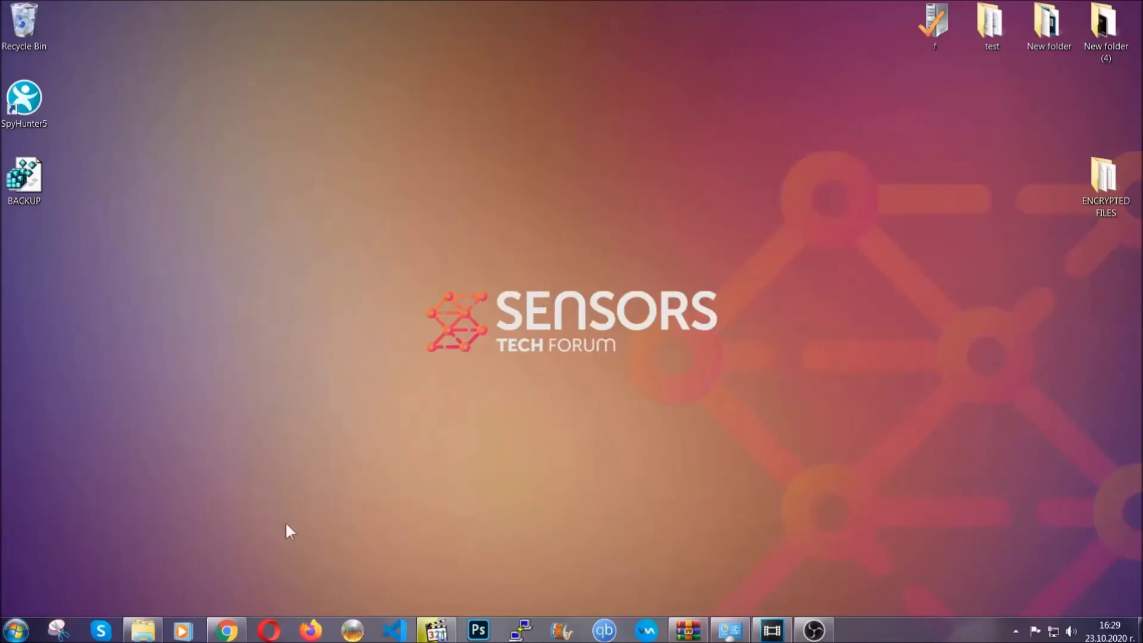
Step: Switch to Chrome and review the SensorsTechForum article on recovering ransomware-encrypted files, including its address and list of alternative restore methods
left_click(227, 631)
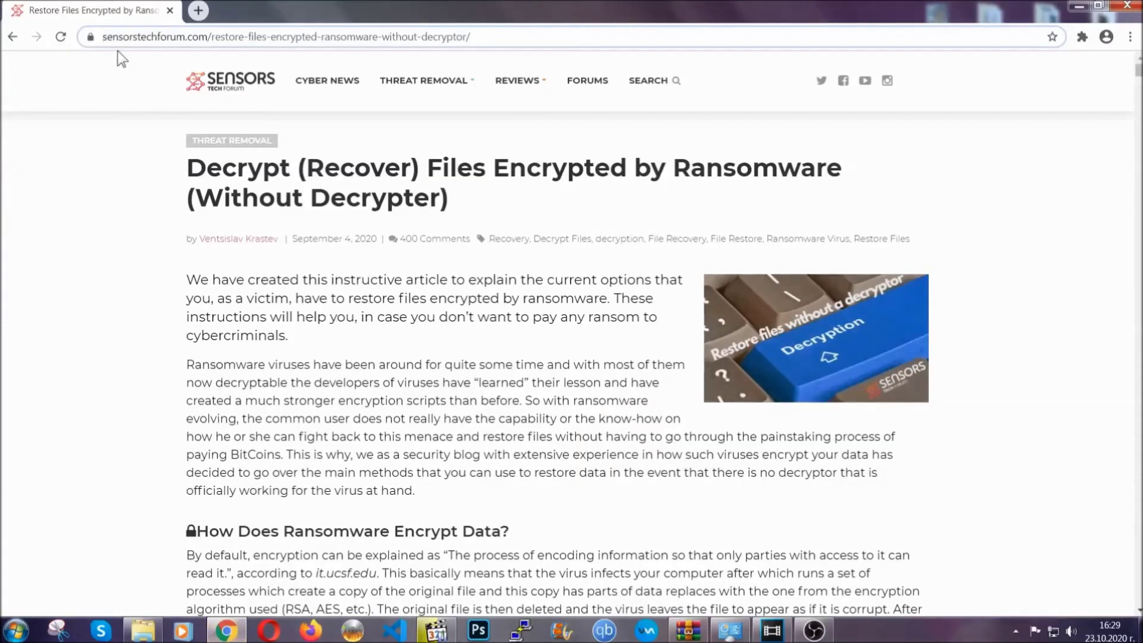
left_click_drag(102, 37, 277, 40)
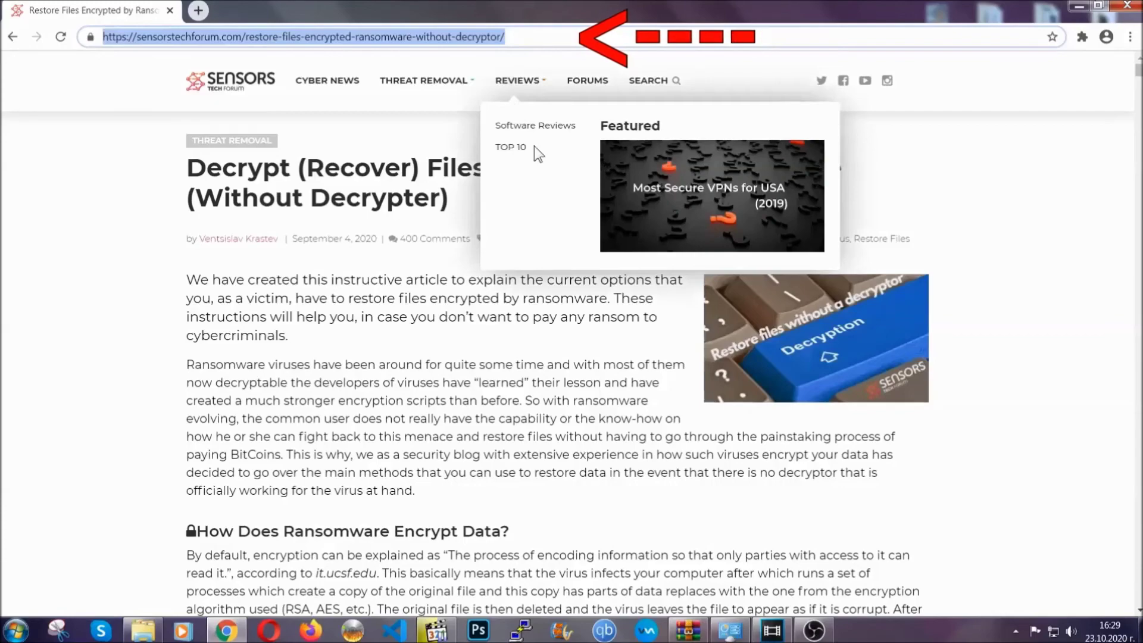
scroll(587, 321, "down", 8)
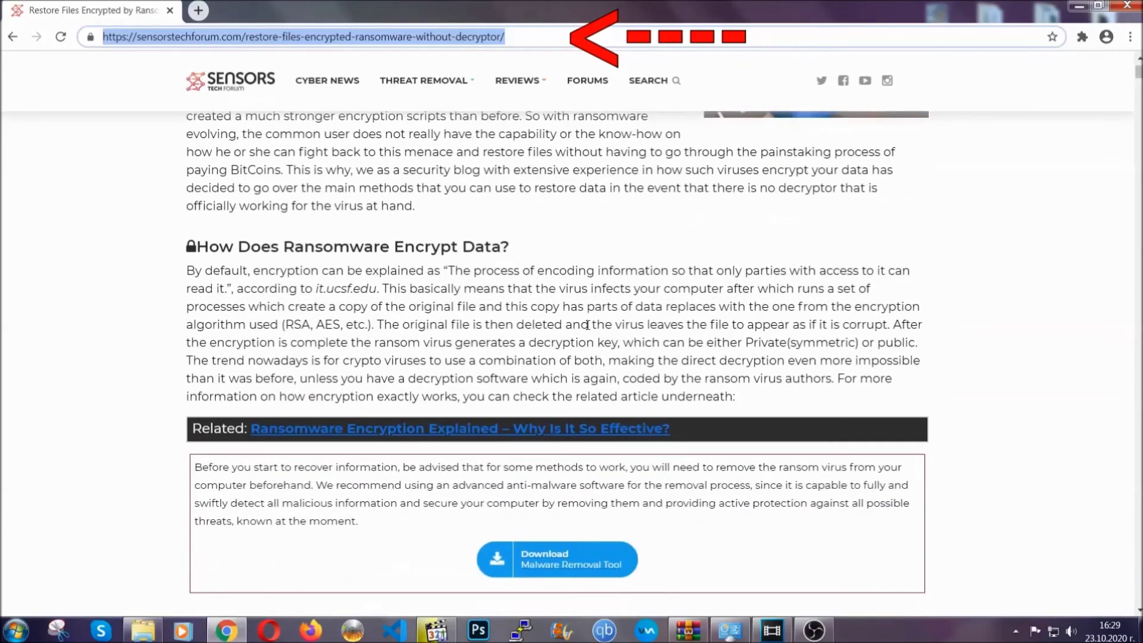
scroll(588, 325, "down", 4)
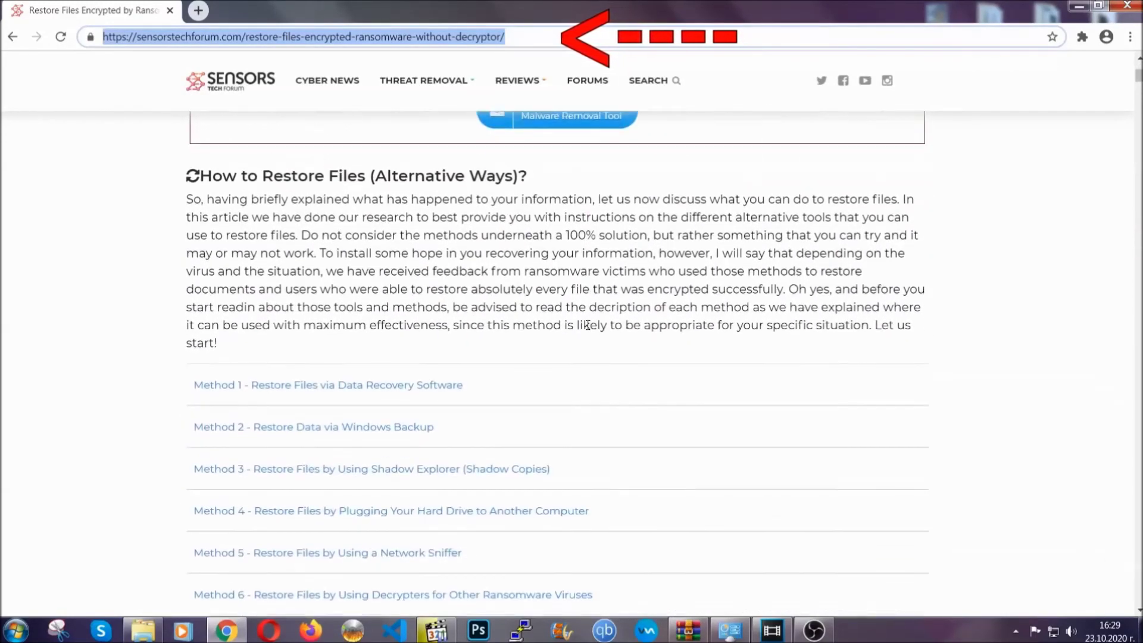
scroll(590, 329, "down", 3)
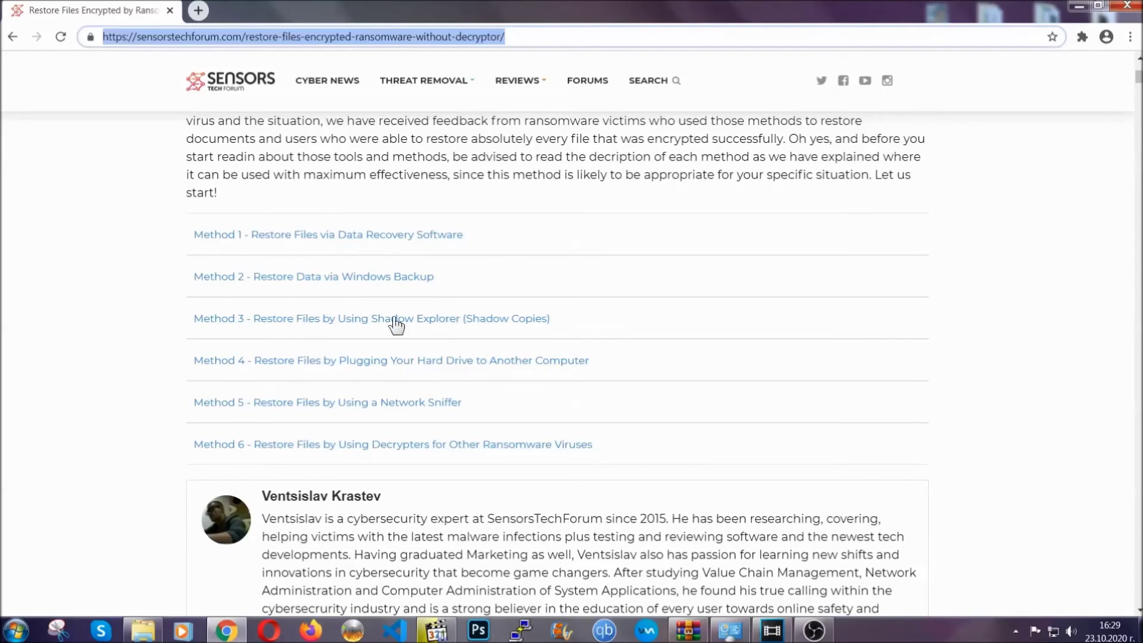
Step: Expand Method 2 - Restore Data via Windows Backup and read its appropriate situation, difficulty and introduction
left_click(357, 275)
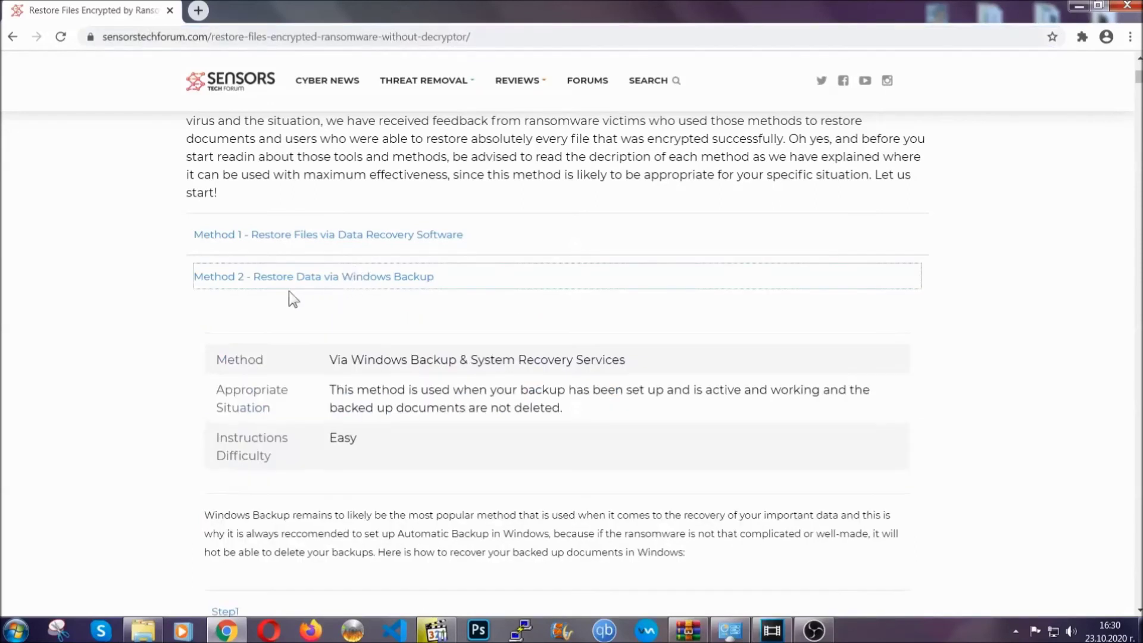
left_click_drag(337, 358, 410, 457)
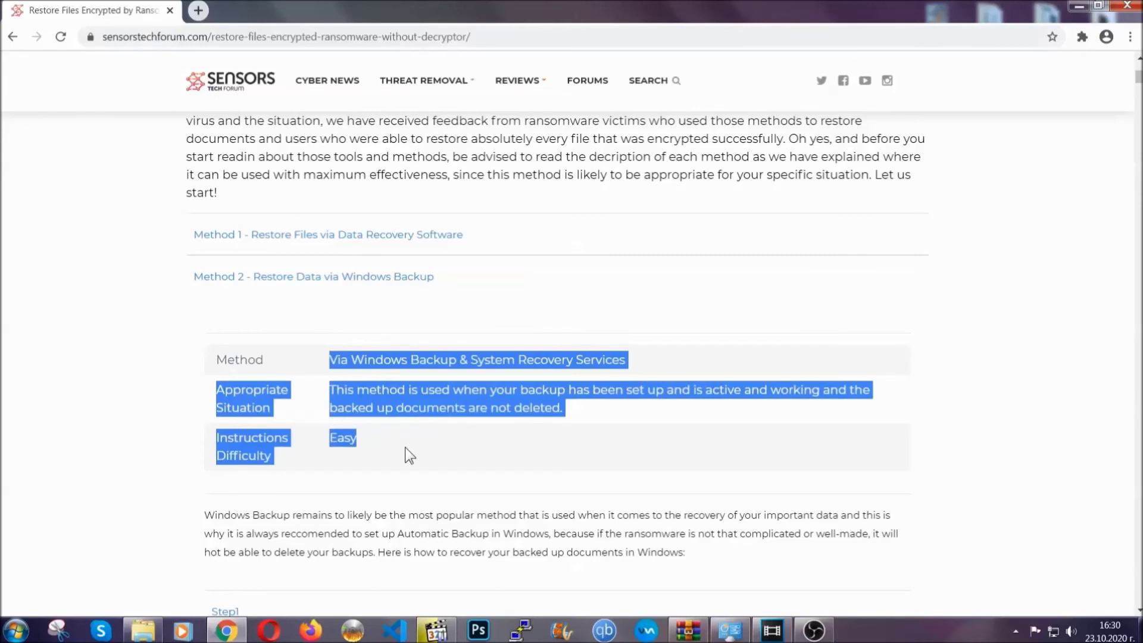
left_click(405, 448)
scroll(408, 444, "down", 5)
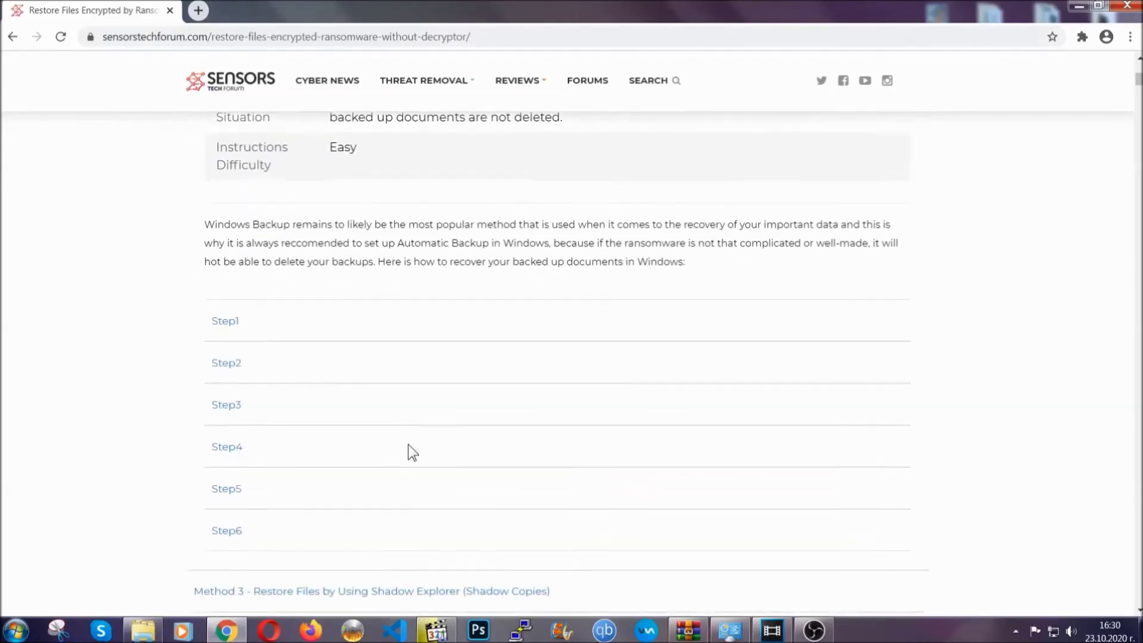
Step: Expand Step1, Step2 and Step3 of the Windows Backup method and read their instructions
left_click(237, 314)
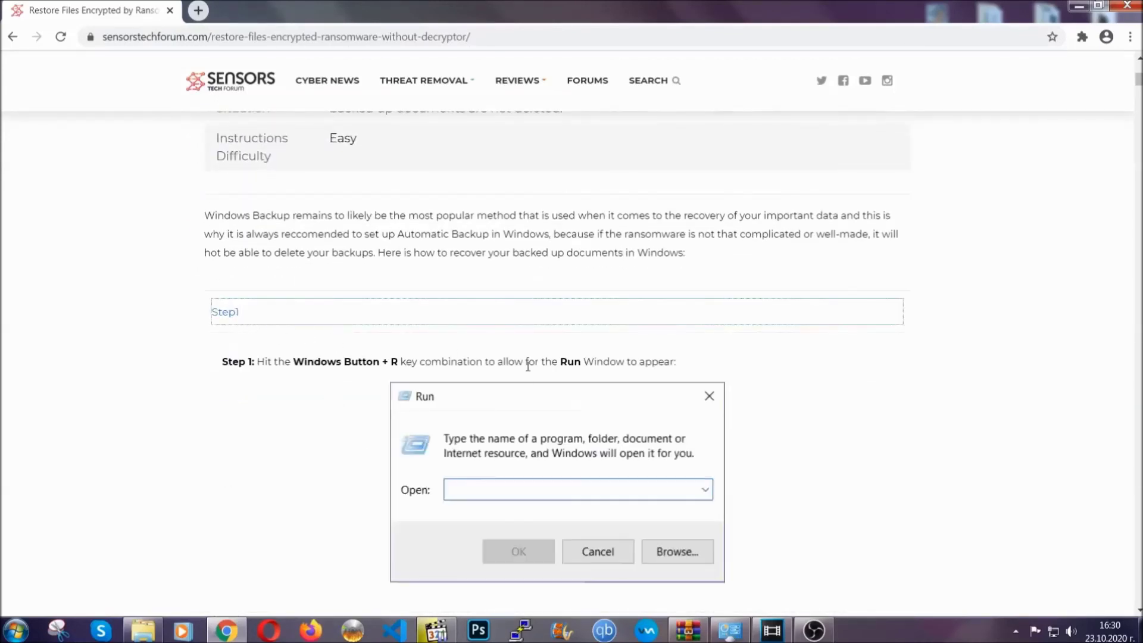
scroll(536, 370, "down", 5)
left_click(268, 374)
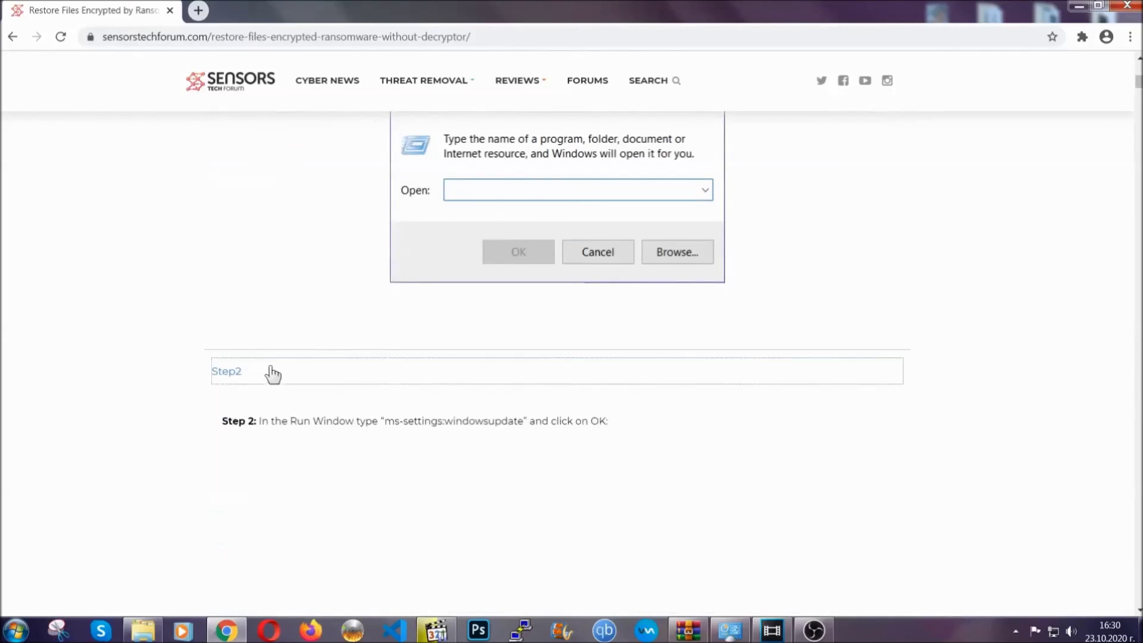
scroll(510, 383, "down", 5)
left_click(337, 437)
scroll(477, 399, "down", 4)
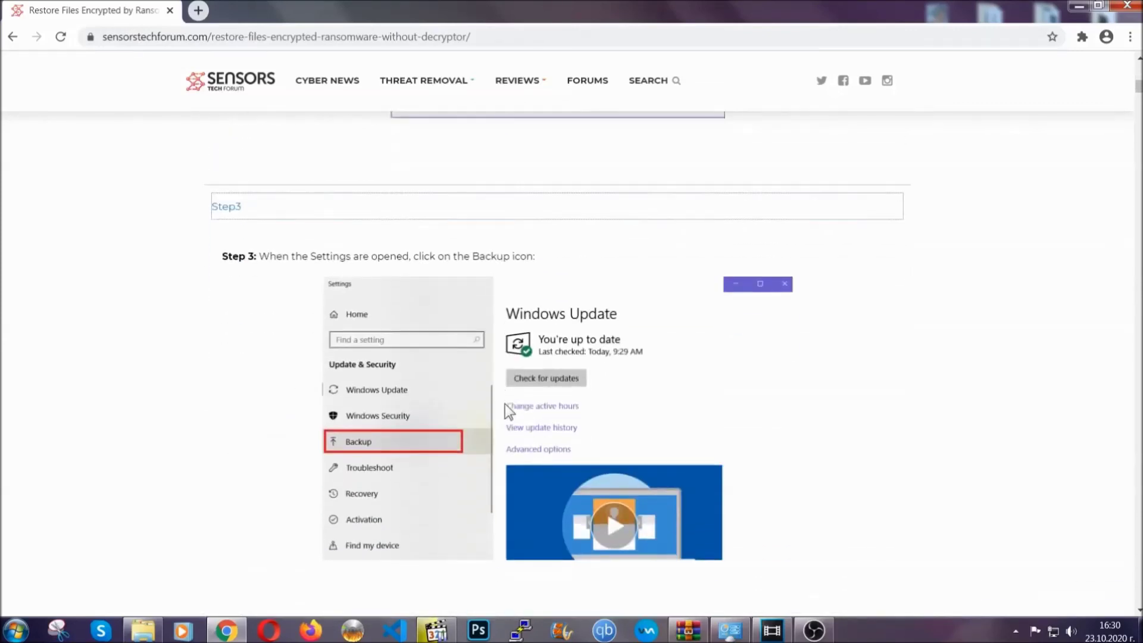
scroll(503, 406, "down", 5)
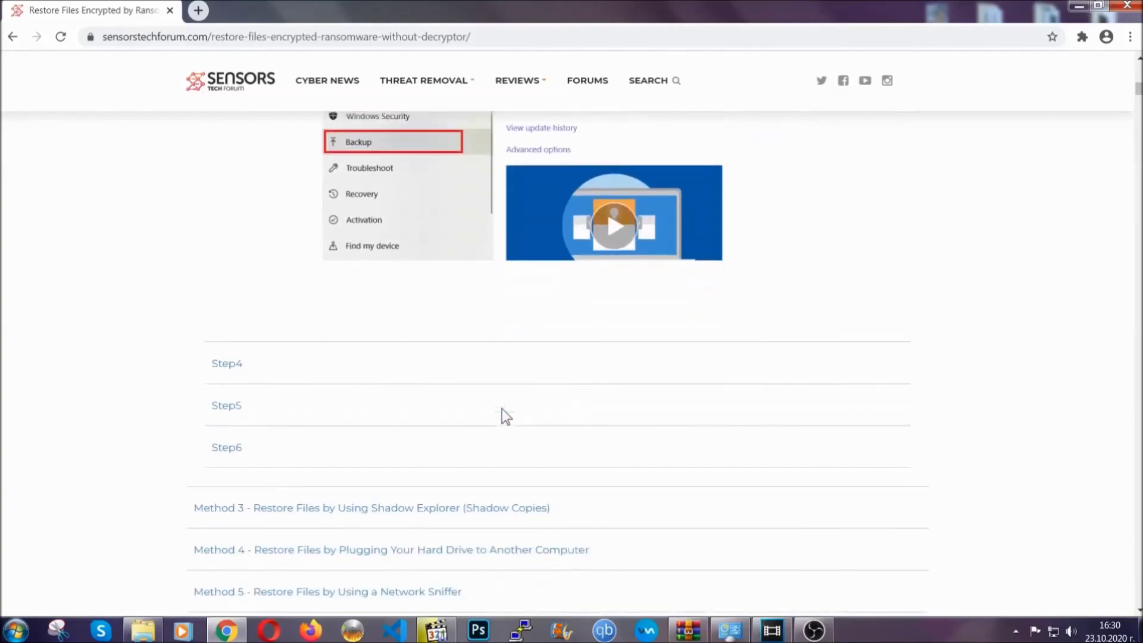
Step: Look over the rest of the article, return to its beginning and minimize the browser window
scroll(502, 409, "down", 7)
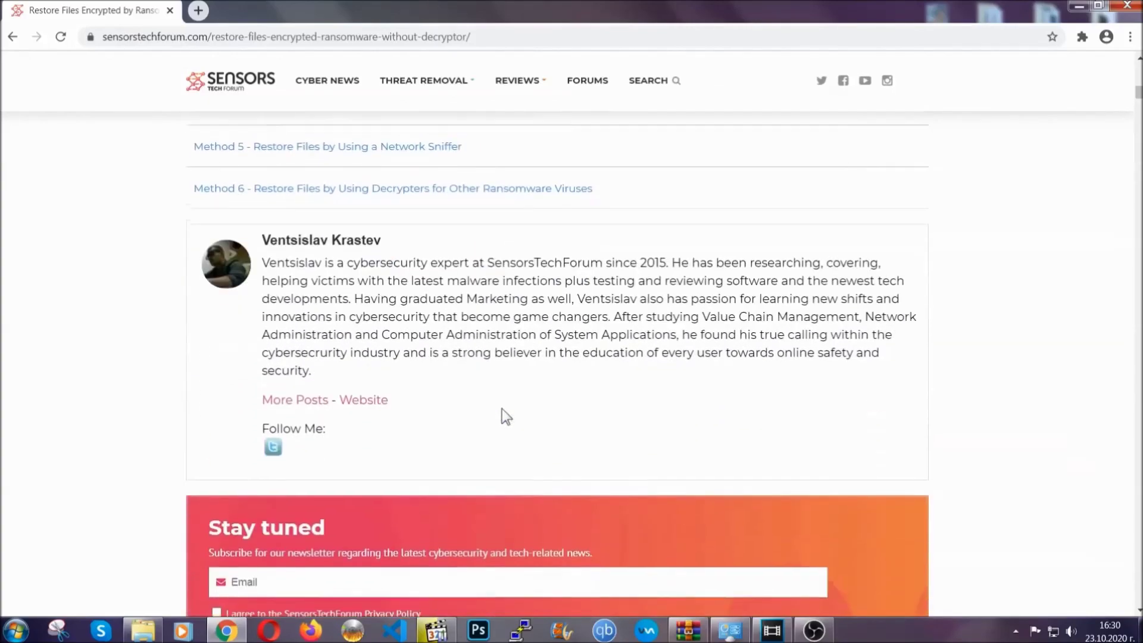
scroll(502, 409, "up", 20)
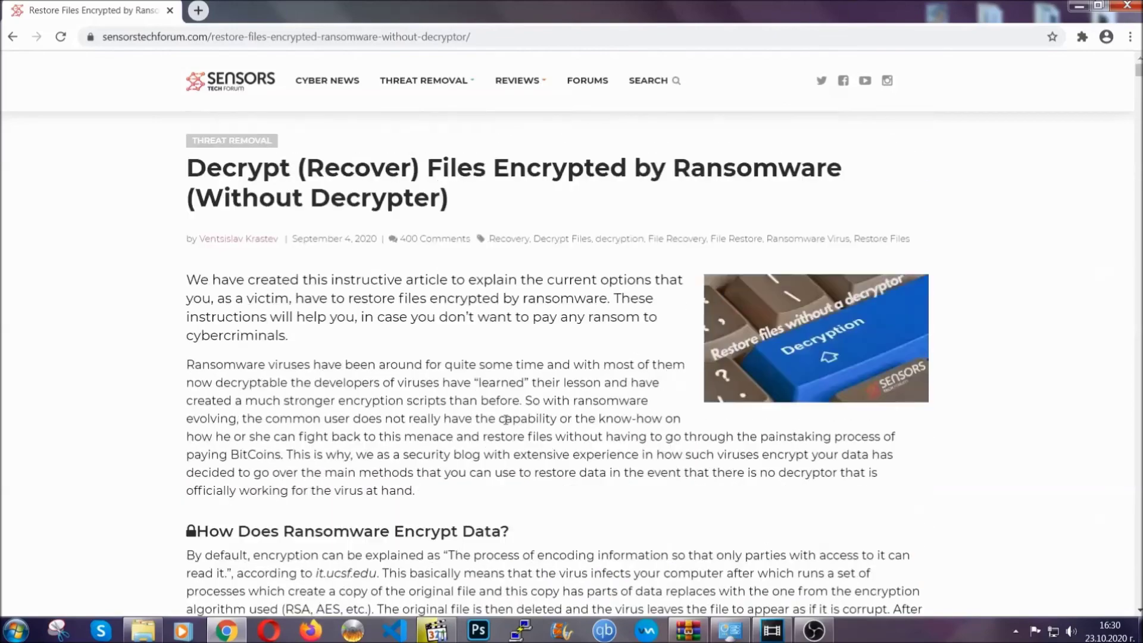
left_click(1077, 6)
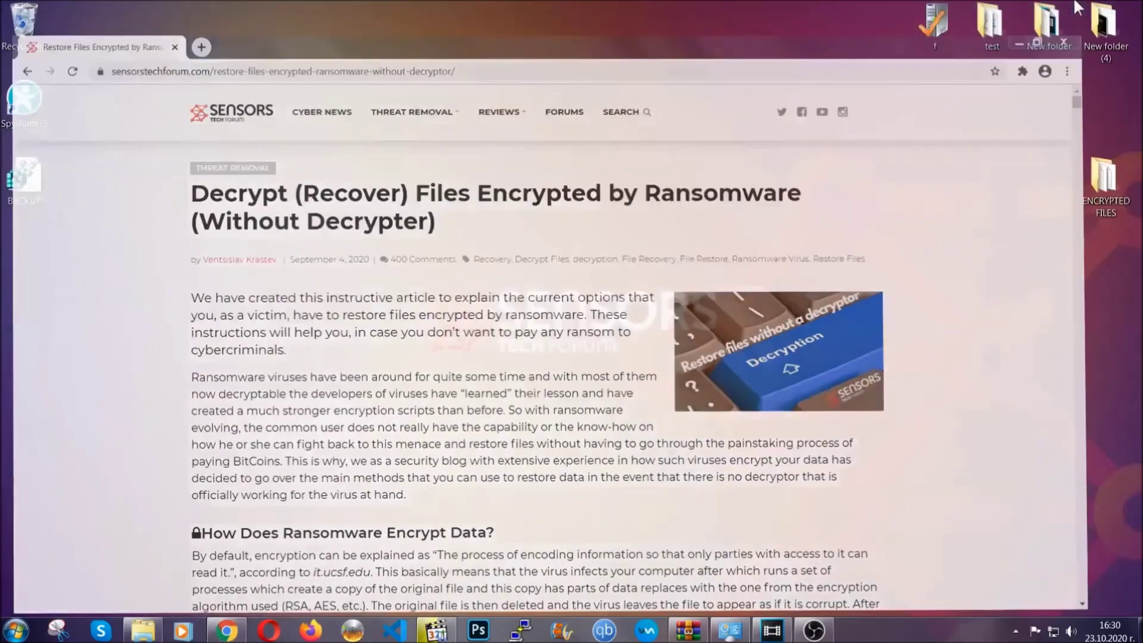